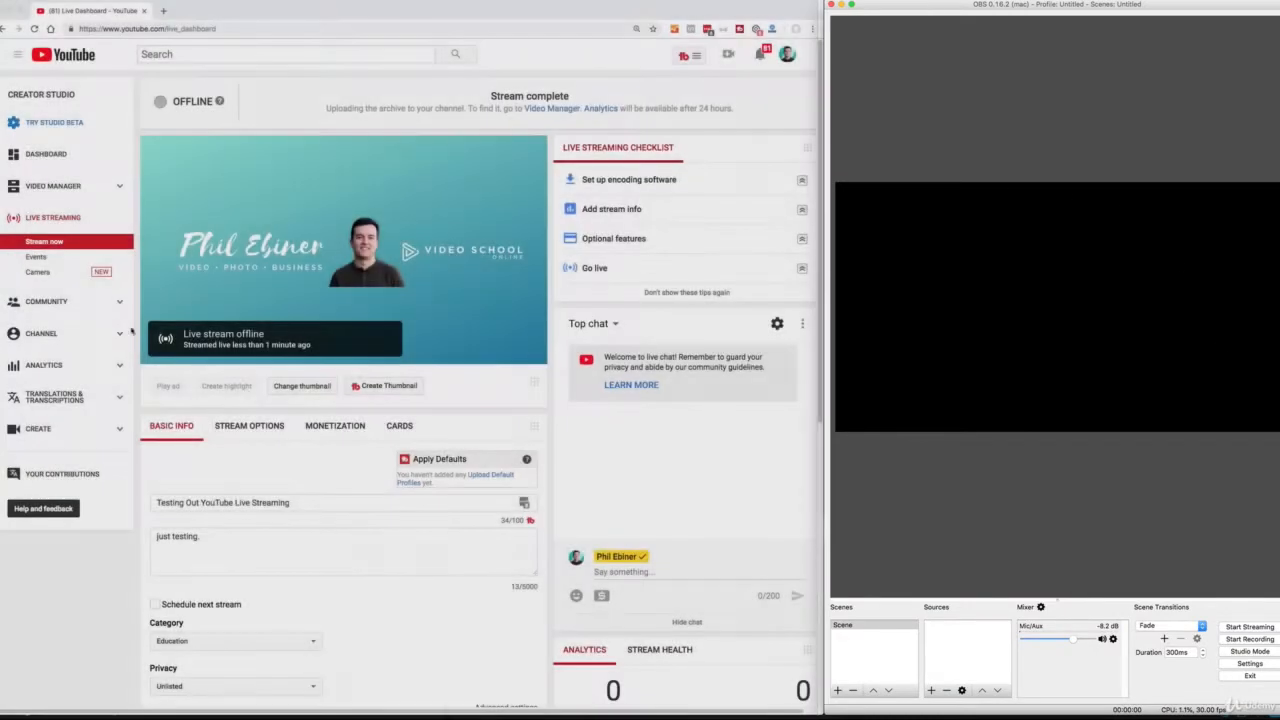
Review the stream's basic info, including its title, description, schedule option, category and privacy setting.
{"action": "scroll", "coordinate": [283, 403], "scroll_direction": "down", "scroll_amount": 1}
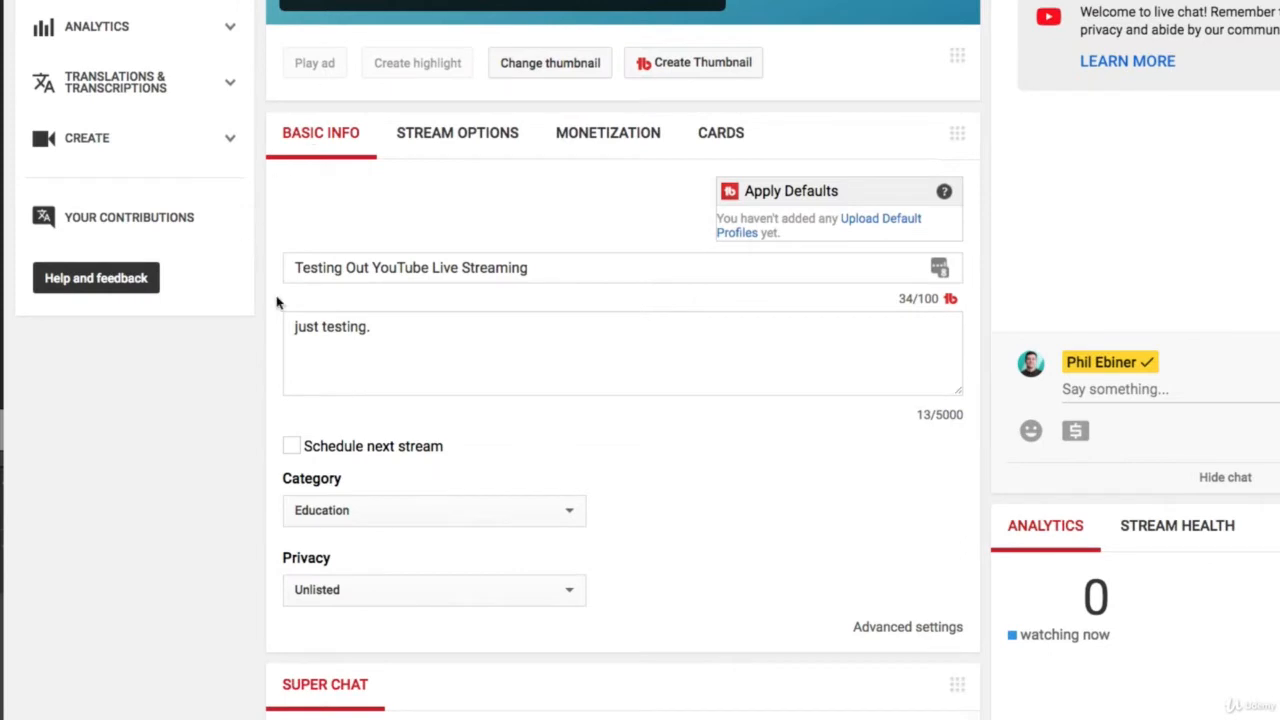
{"action": "left_click", "coordinate": [640, 279]}
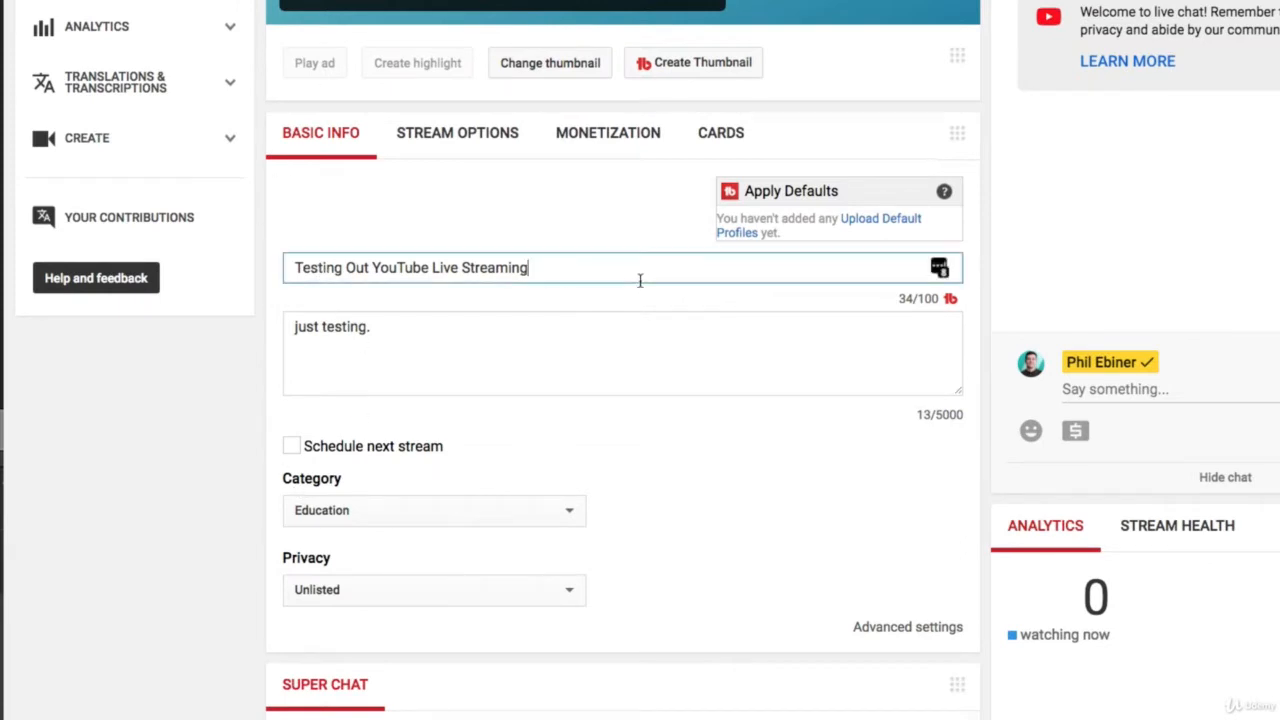
{"action": "left_click_drag", "start_coordinate": [640, 280], "coordinate": [203, 278]}
{"action": "scroll", "coordinate": [368, 149], "scroll_direction": "down", "scroll_amount": 2}
{"action": "left_click", "coordinate": [369, 216]}
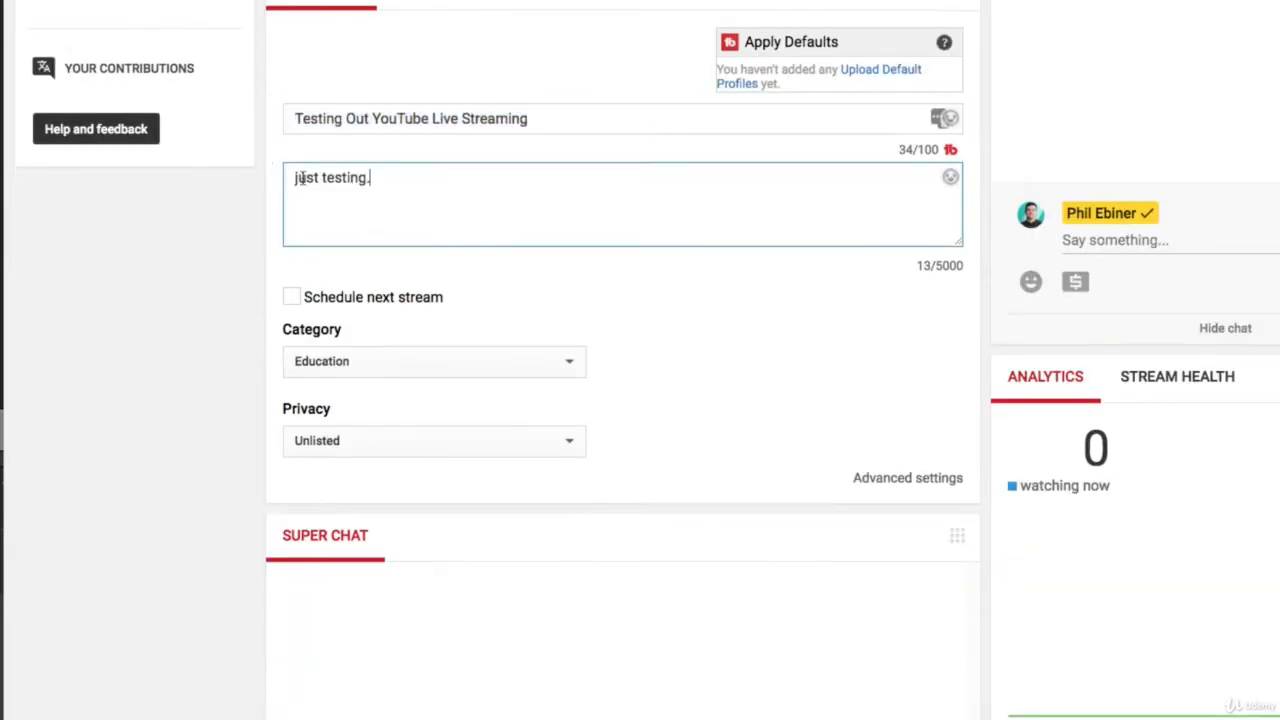
{"action": "left_click_drag", "start_coordinate": [298, 178], "coordinate": [514, 177]}
{"action": "scroll", "coordinate": [503, 206], "scroll_direction": "down", "scroll_amount": 1}
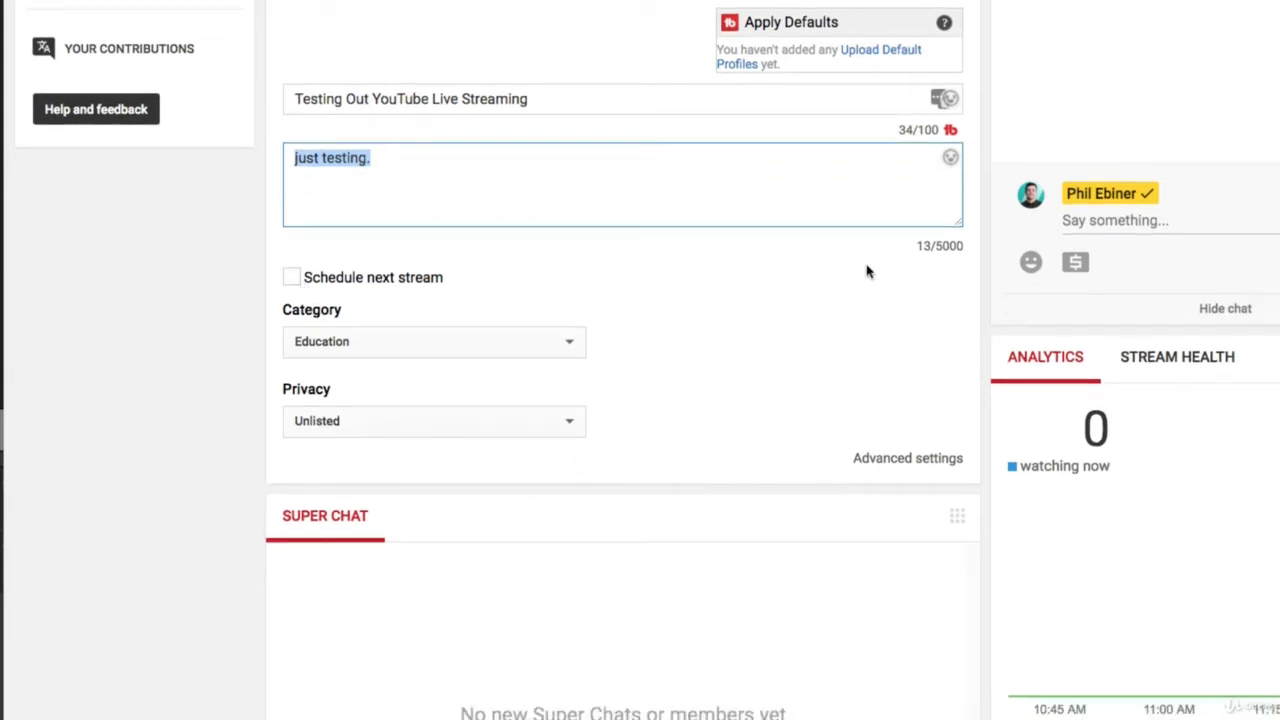
{"action": "scroll", "coordinate": [856, 263], "scroll_direction": "down", "scroll_amount": 1}
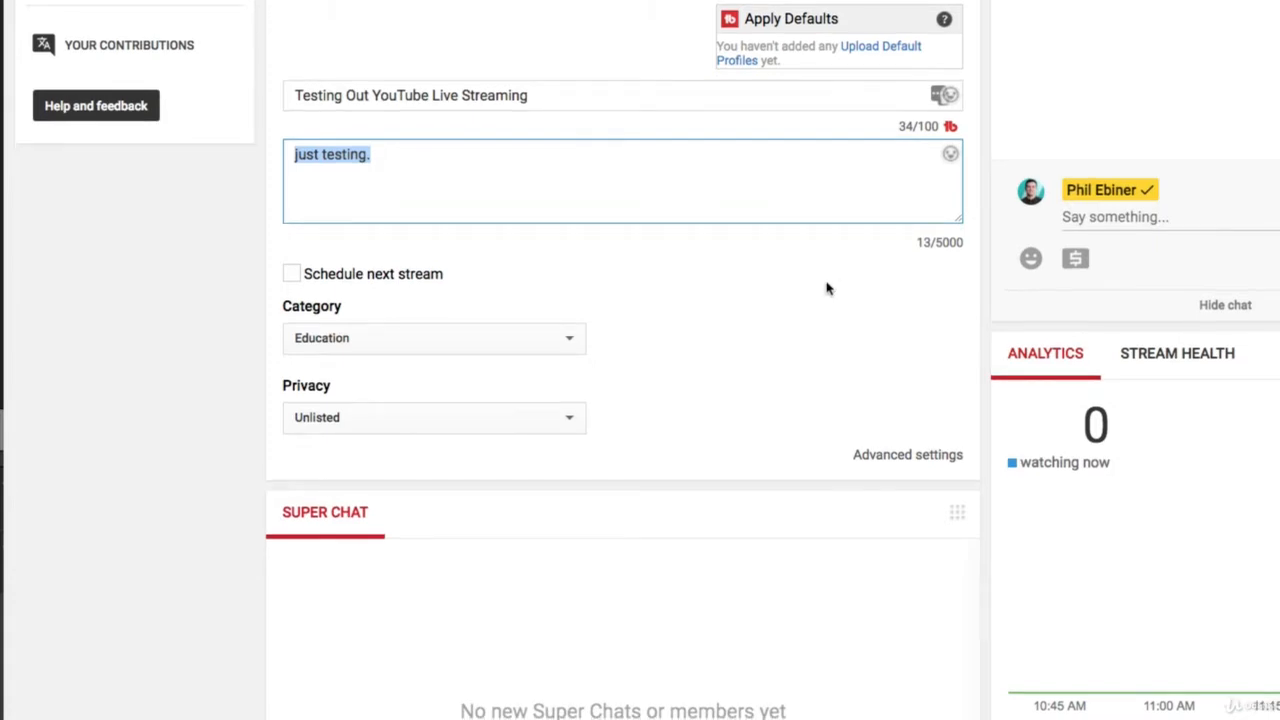
{"action": "scroll", "coordinate": [726, 261], "scroll_direction": "up", "scroll_amount": 3}
Set the stream optimization to Normal latency in the stream options.
{"action": "left_click", "coordinate": [450, 215]}
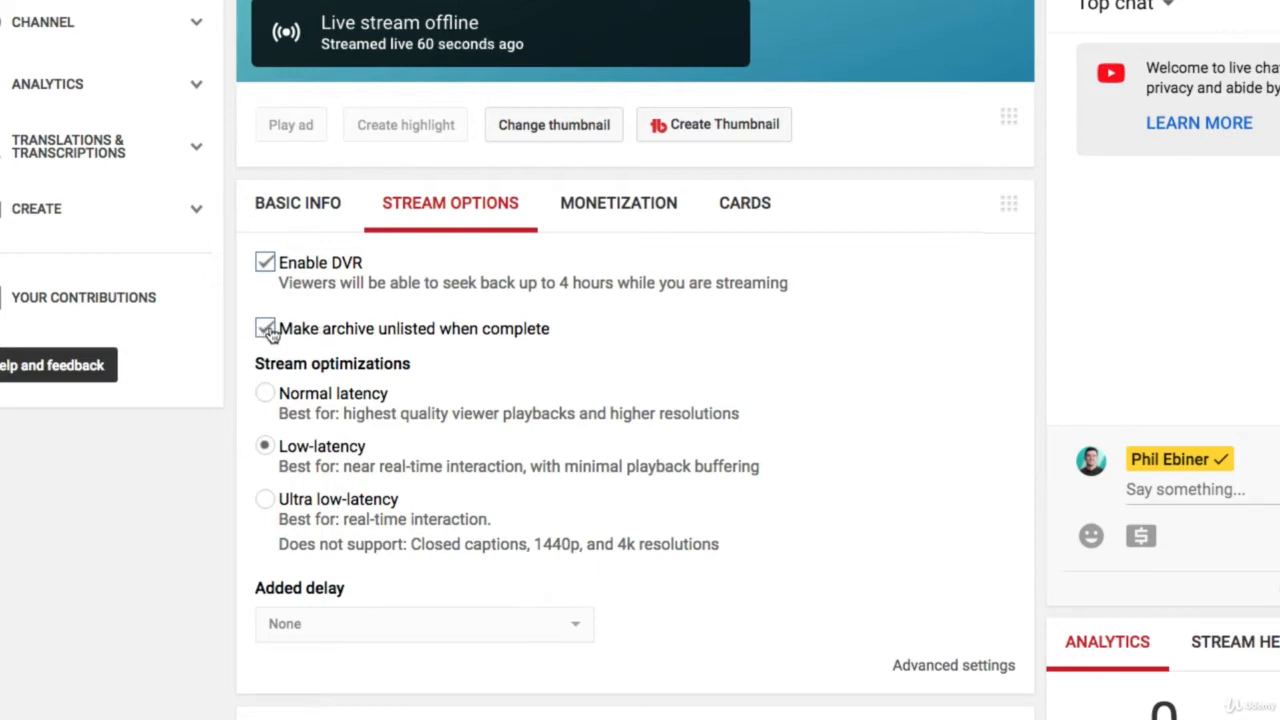
{"action": "scroll", "coordinate": [425, 320], "scroll_direction": "down", "scroll_amount": 1}
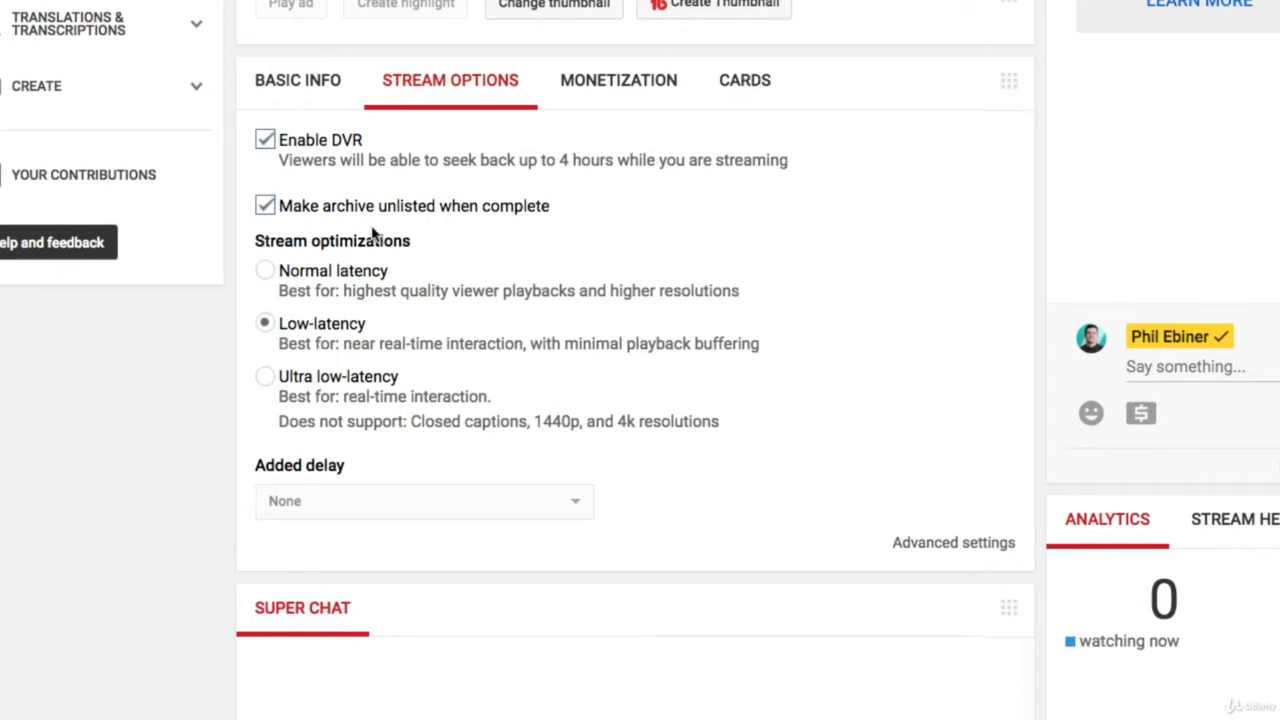
{"action": "left_click", "coordinate": [264, 270]}
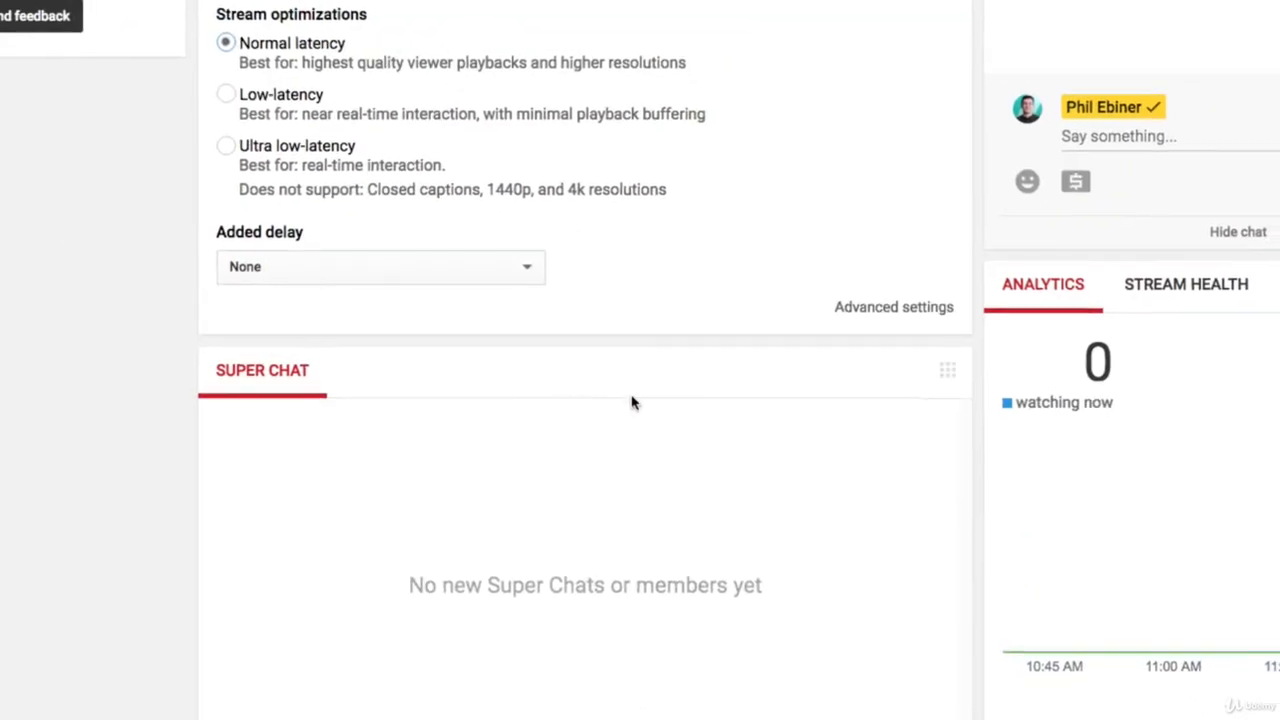
{"action": "scroll", "coordinate": [631, 400], "scroll_direction": "down", "scroll_amount": 3}
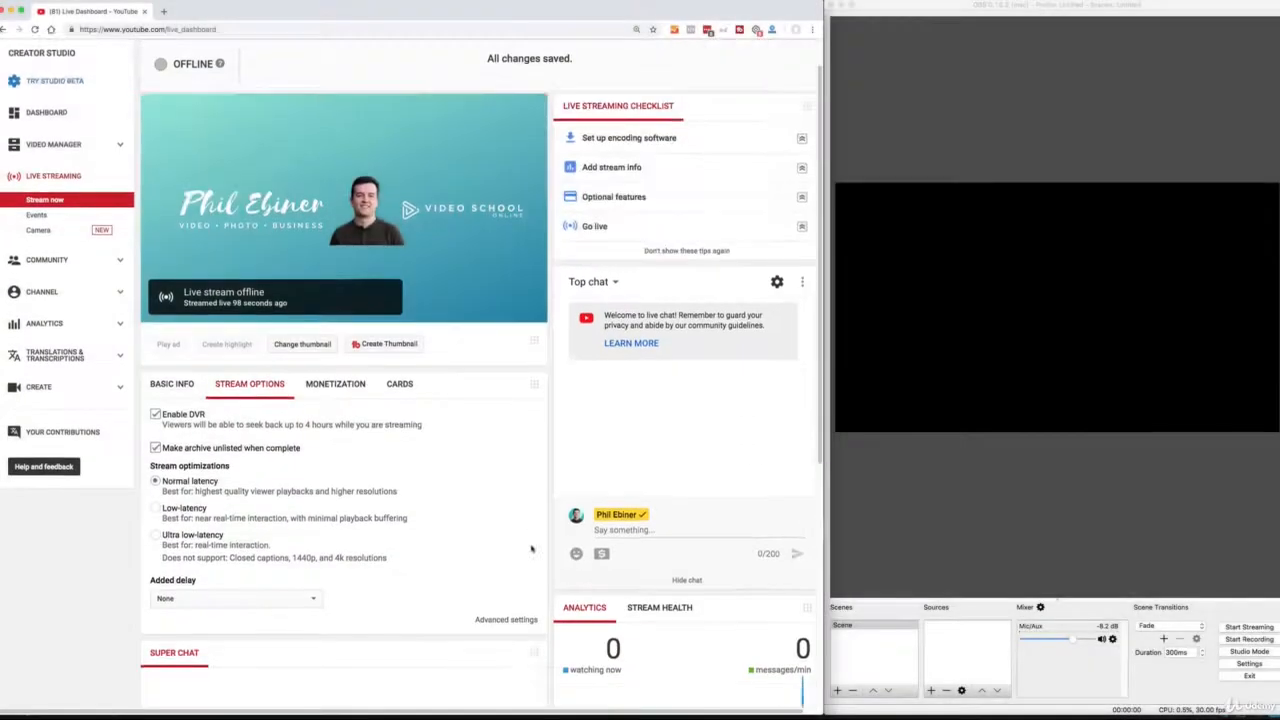
Examine the live chat, analytics and checklist areas of the dashboard, and select the stream's share link.
{"action": "scroll", "coordinate": [391, 632], "scroll_direction": "down", "scroll_amount": 3}
{"action": "left_click", "coordinate": [630, 514]}
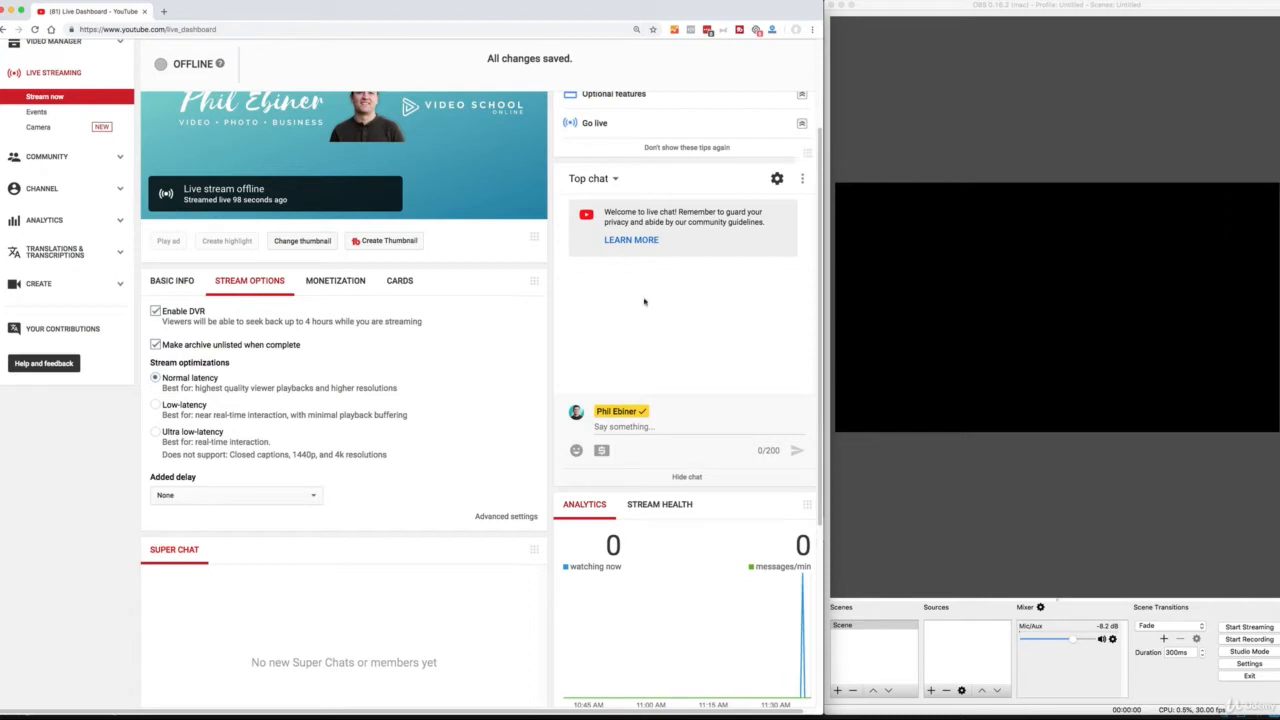
{"action": "scroll", "coordinate": [445, 515], "scroll_direction": "down", "scroll_amount": 2}
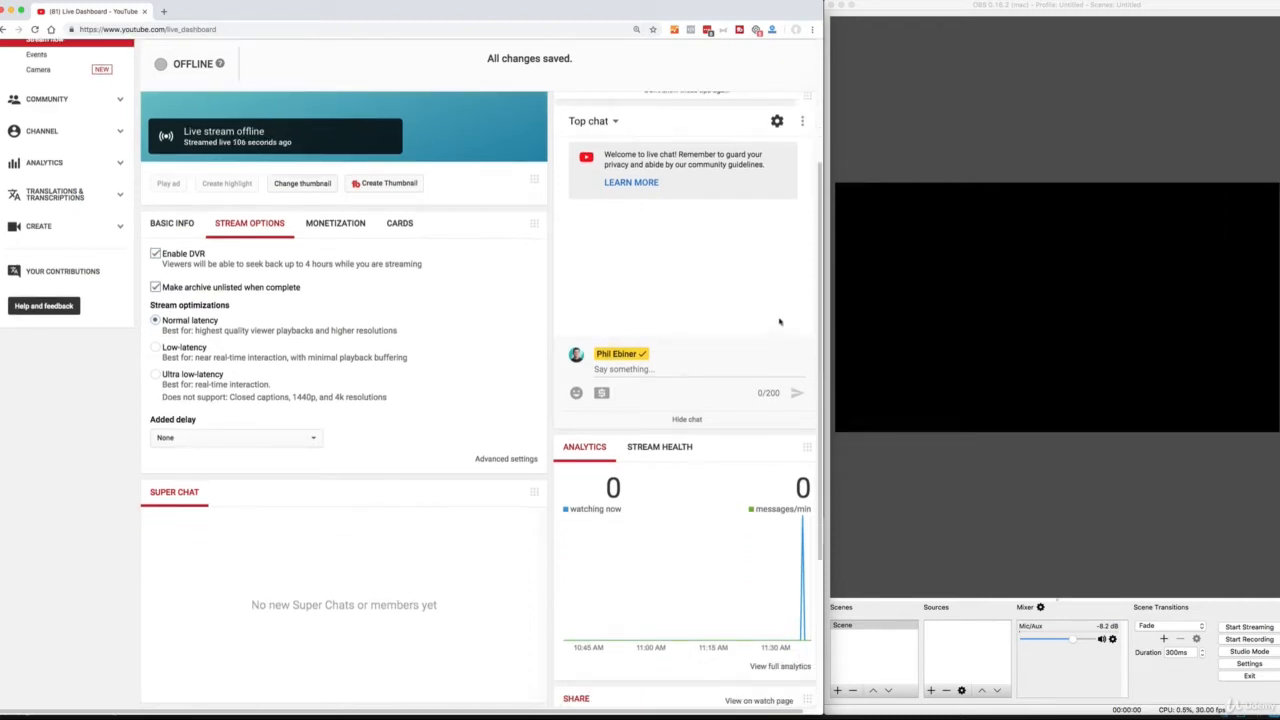
{"action": "scroll", "coordinate": [821, 169], "scroll_direction": "up", "scroll_amount": 5}
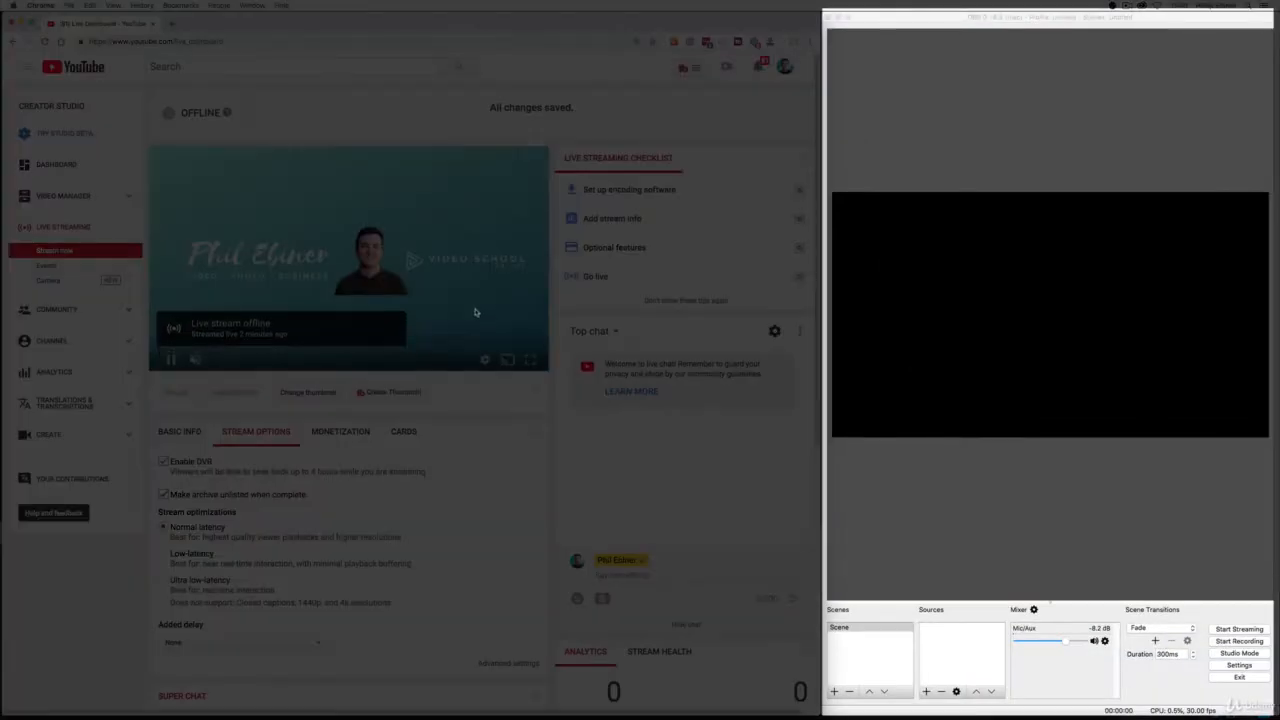
{"action": "scroll", "coordinate": [465, 300], "scroll_direction": "down", "scroll_amount": 5}
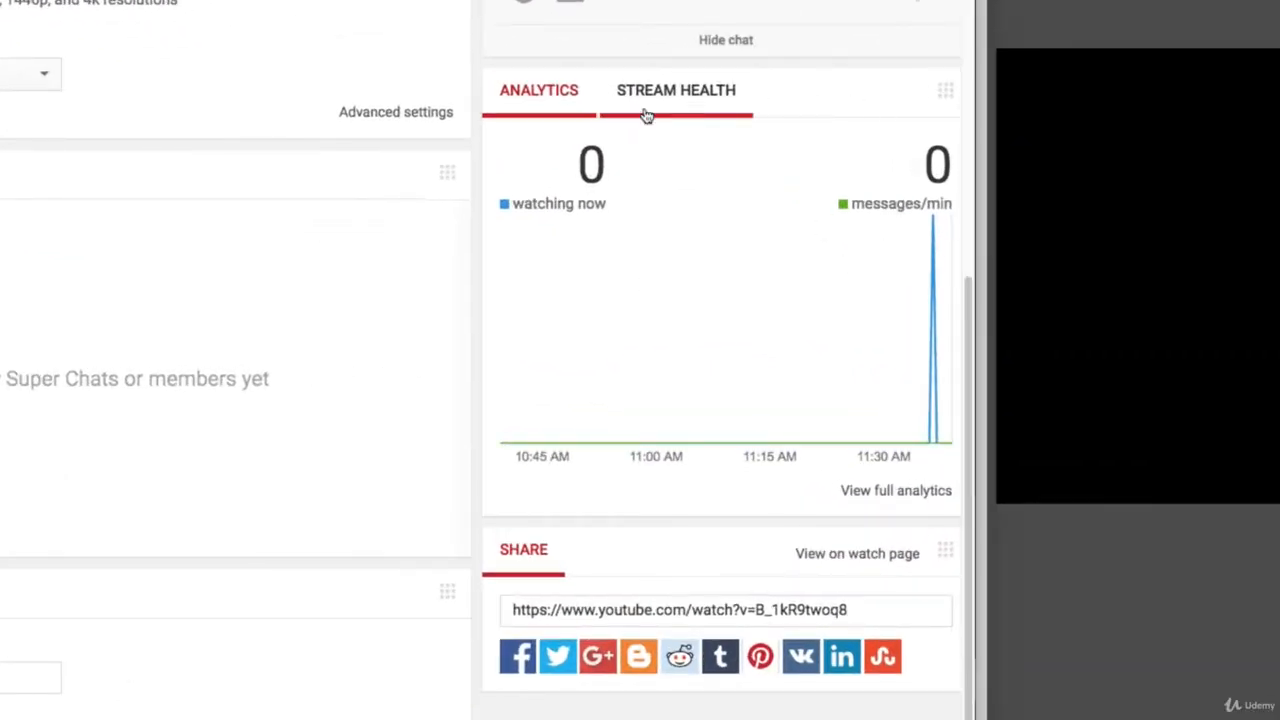
{"action": "left_click", "coordinate": [536, 609]}
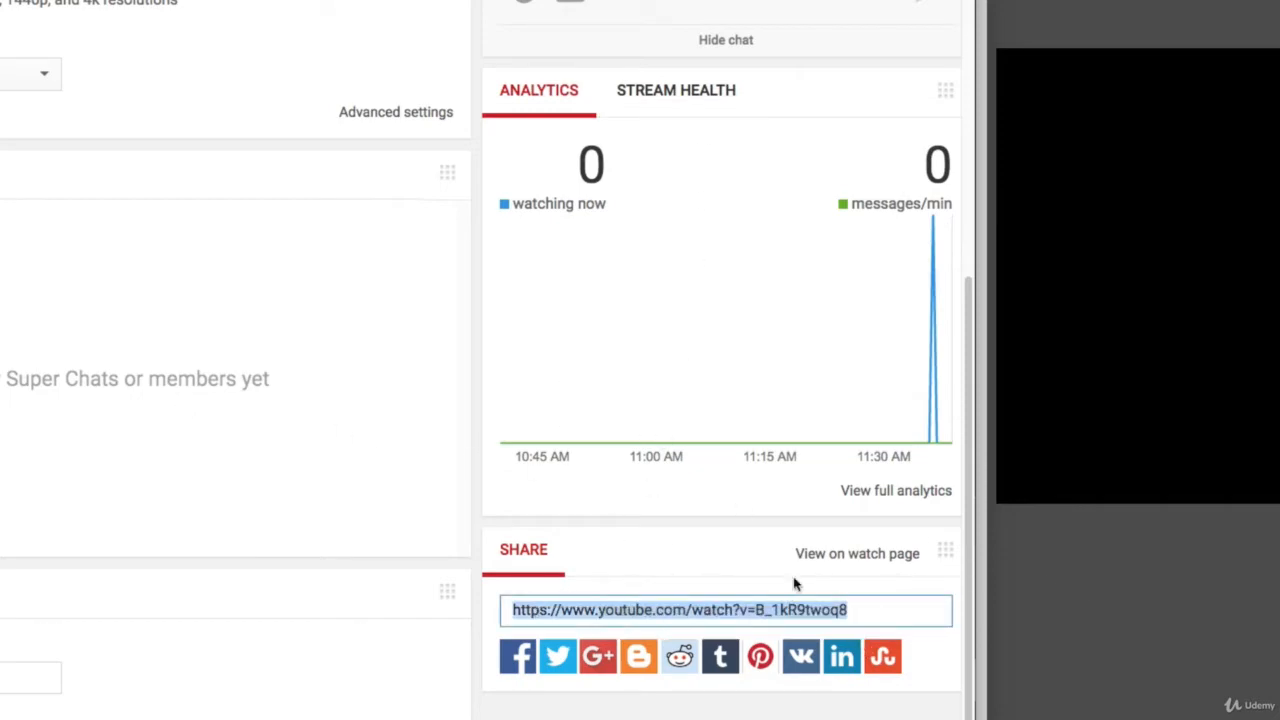
{"action": "scroll", "coordinate": [510, 518], "scroll_direction": "up", "scroll_amount": 1}
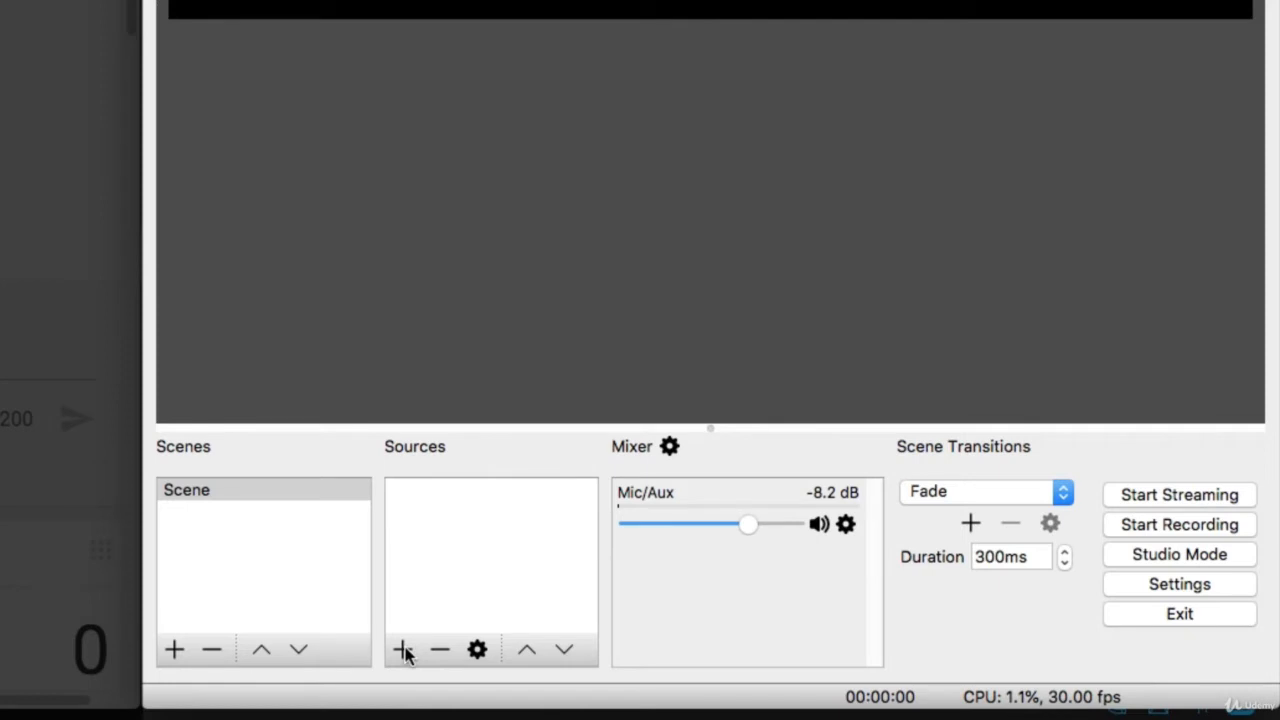
Switch to OBS and add a new Video Capture Device source named Webcam.
{"action": "left_click", "coordinate": [403, 650]}
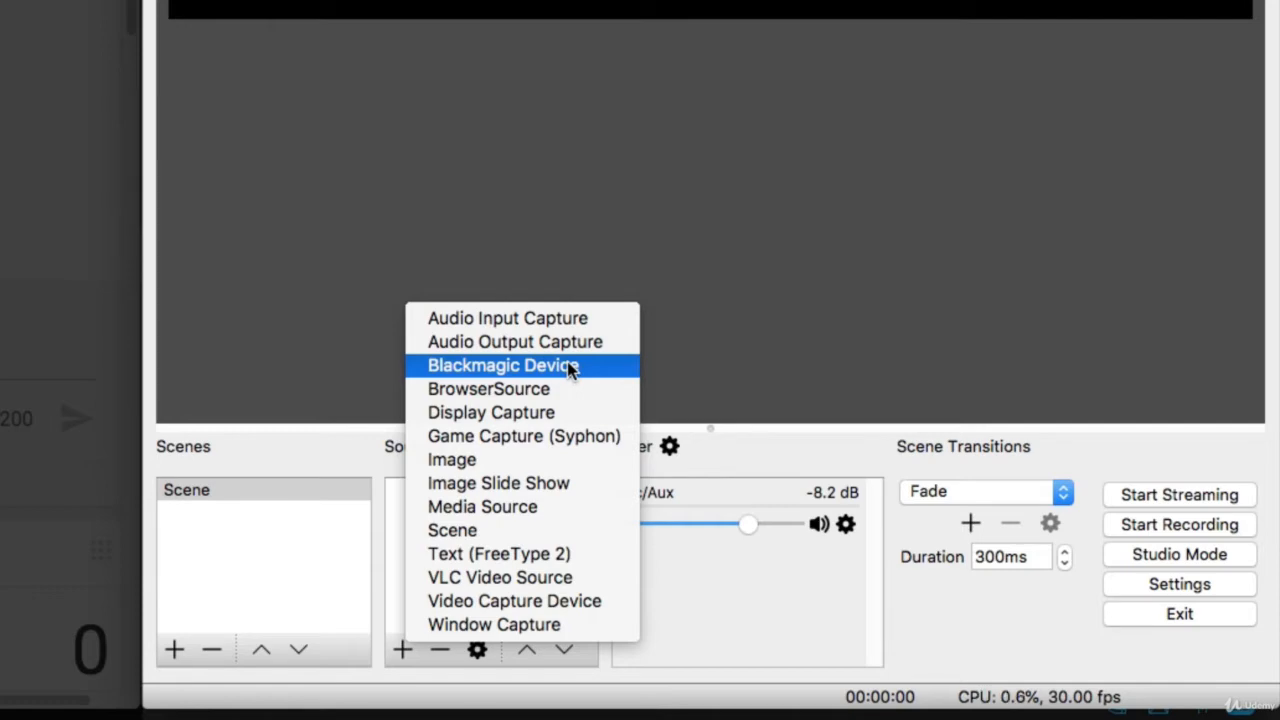
{"action": "left_click", "coordinate": [555, 603]}
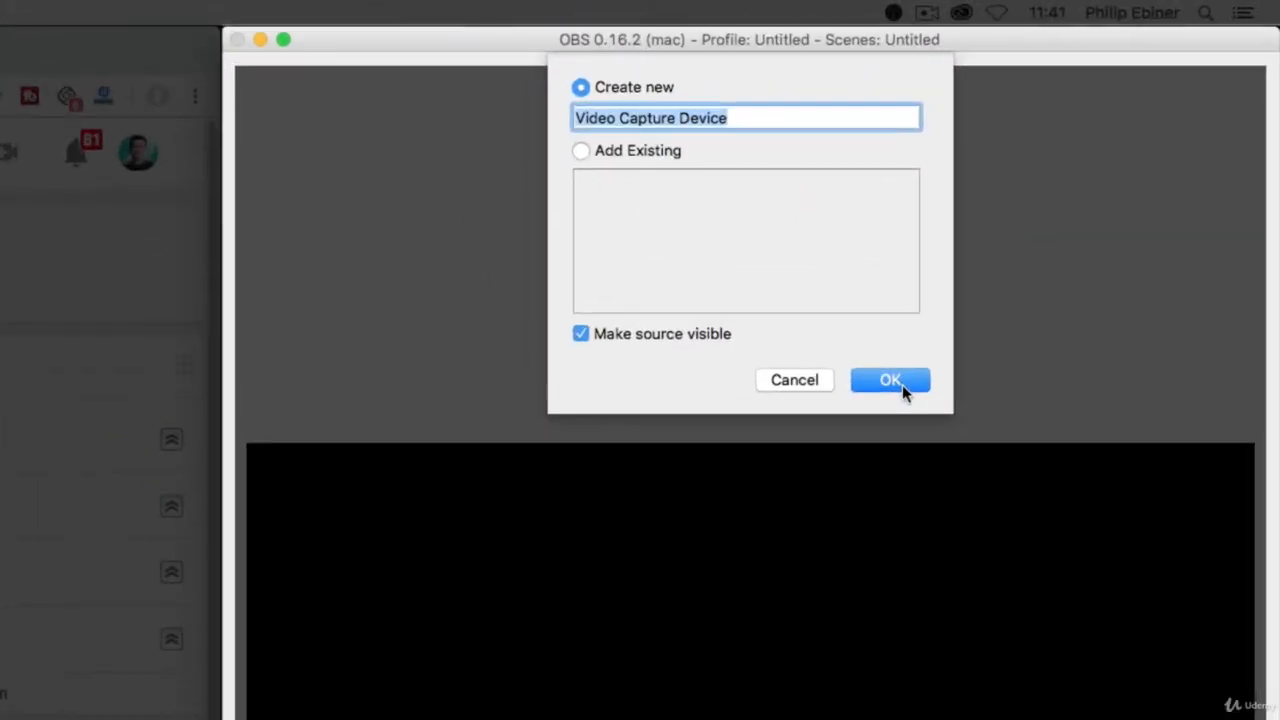
{"action": "type", "text": "W"}
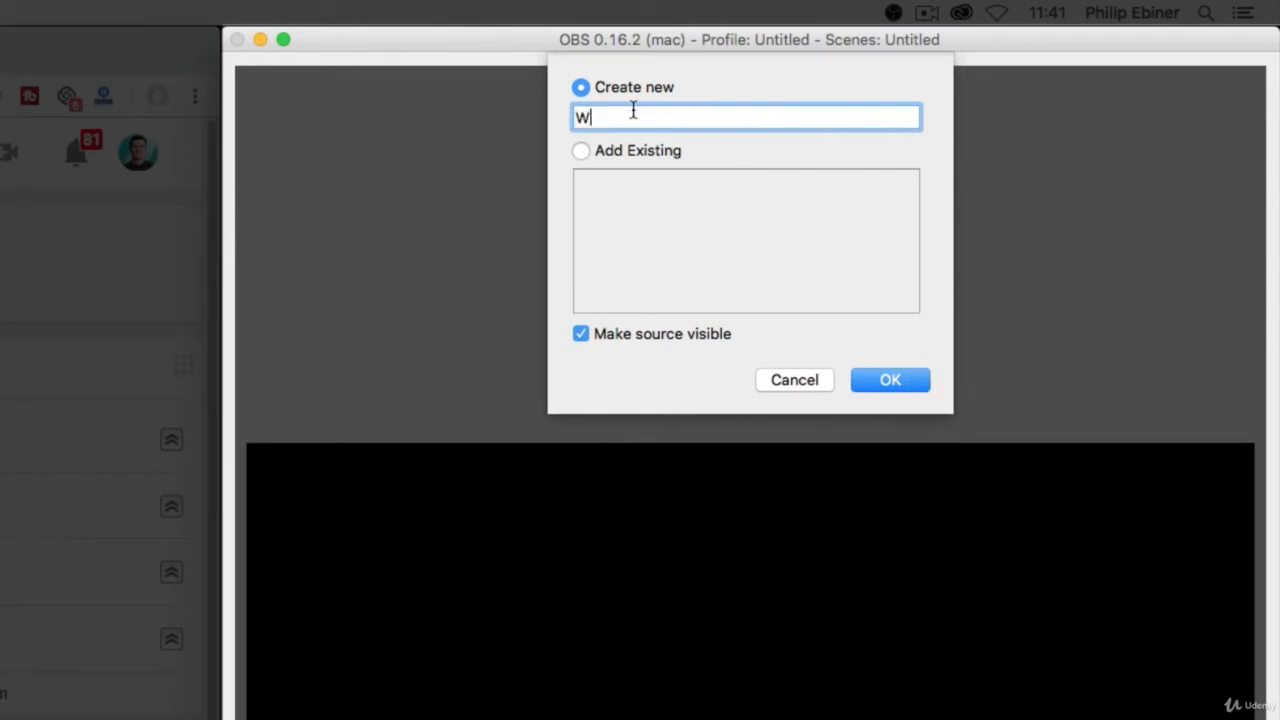
{"action": "type", "text": "ebcam"}
{"action": "key", "text": "Return"}
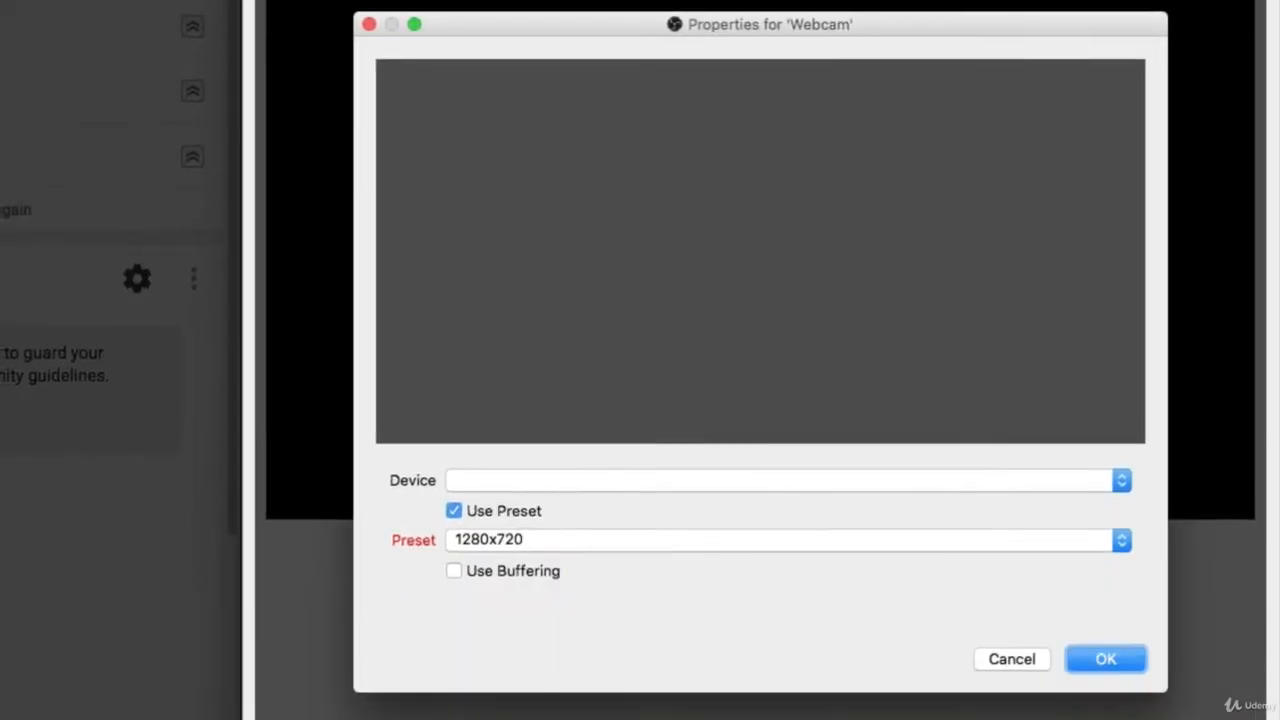
Set the Webcam source's device to CamTwist with the 1280x720 preset and accept its properties.
{"action": "left_click", "coordinate": [495, 481]}
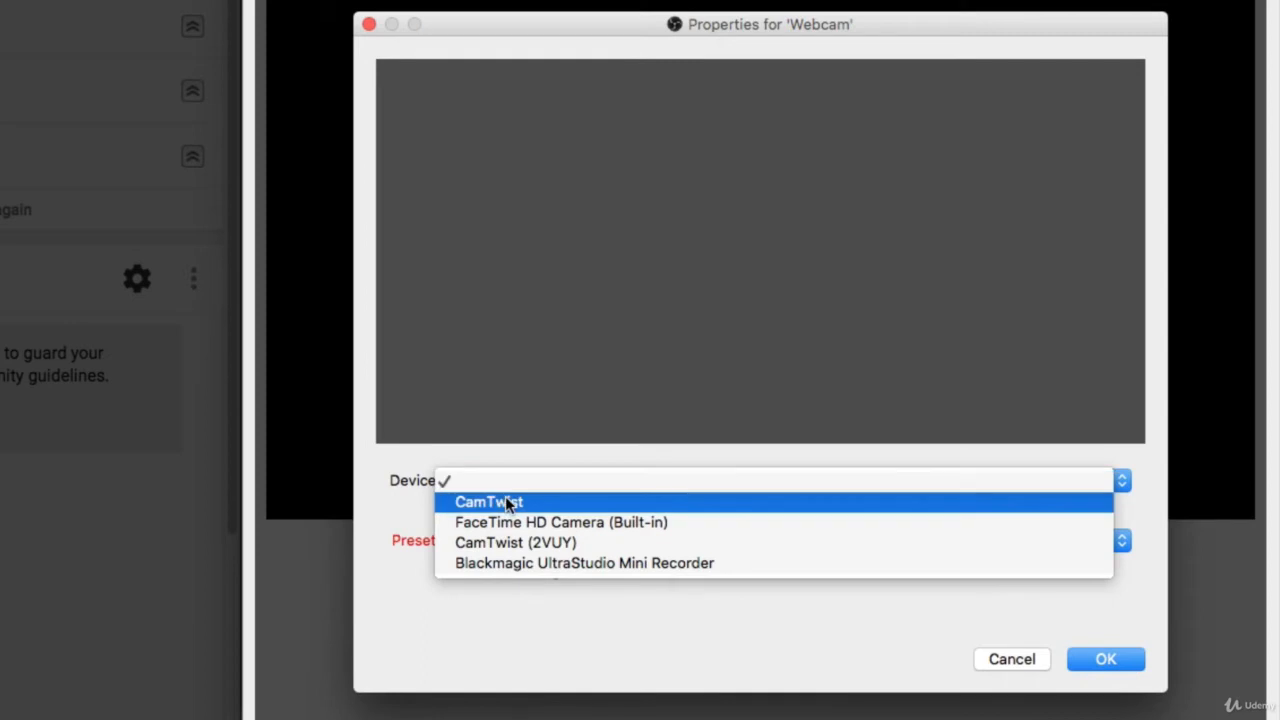
{"action": "left_click", "coordinate": [503, 501]}
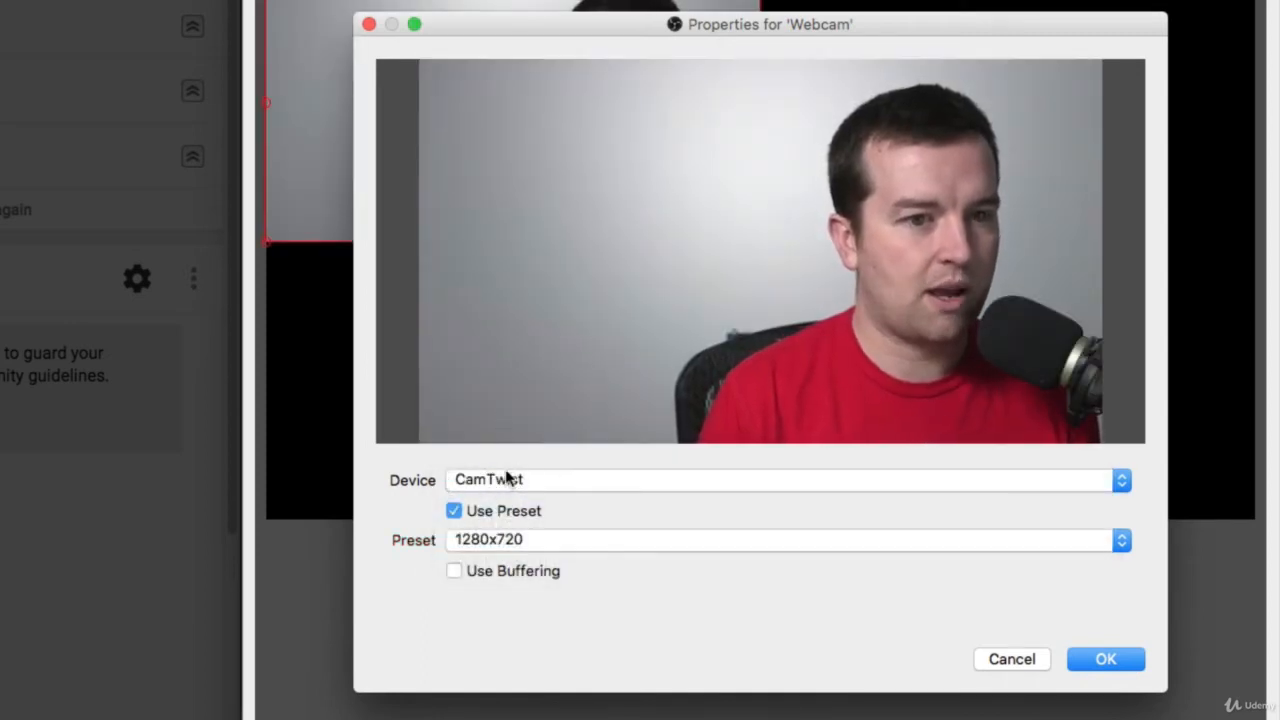
{"action": "left_click", "coordinate": [528, 482]}
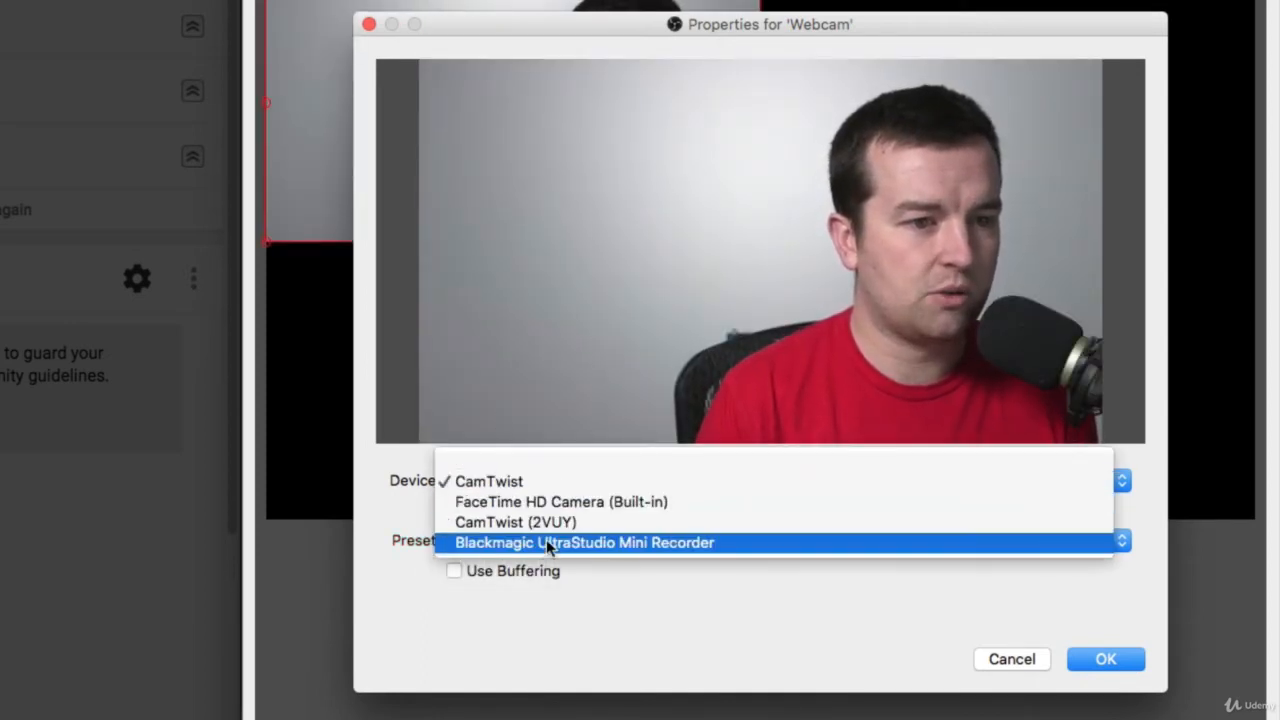
{"action": "left_click", "coordinate": [512, 481]}
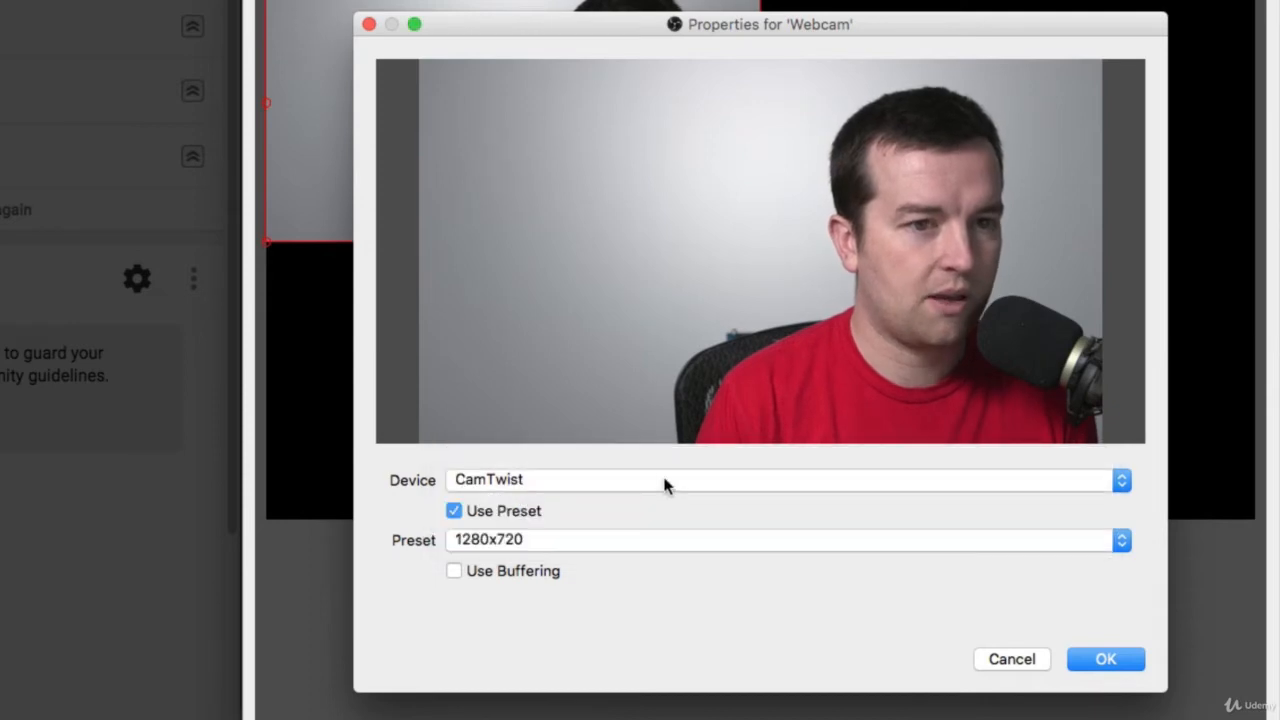
{"action": "left_click", "coordinate": [594, 545]}
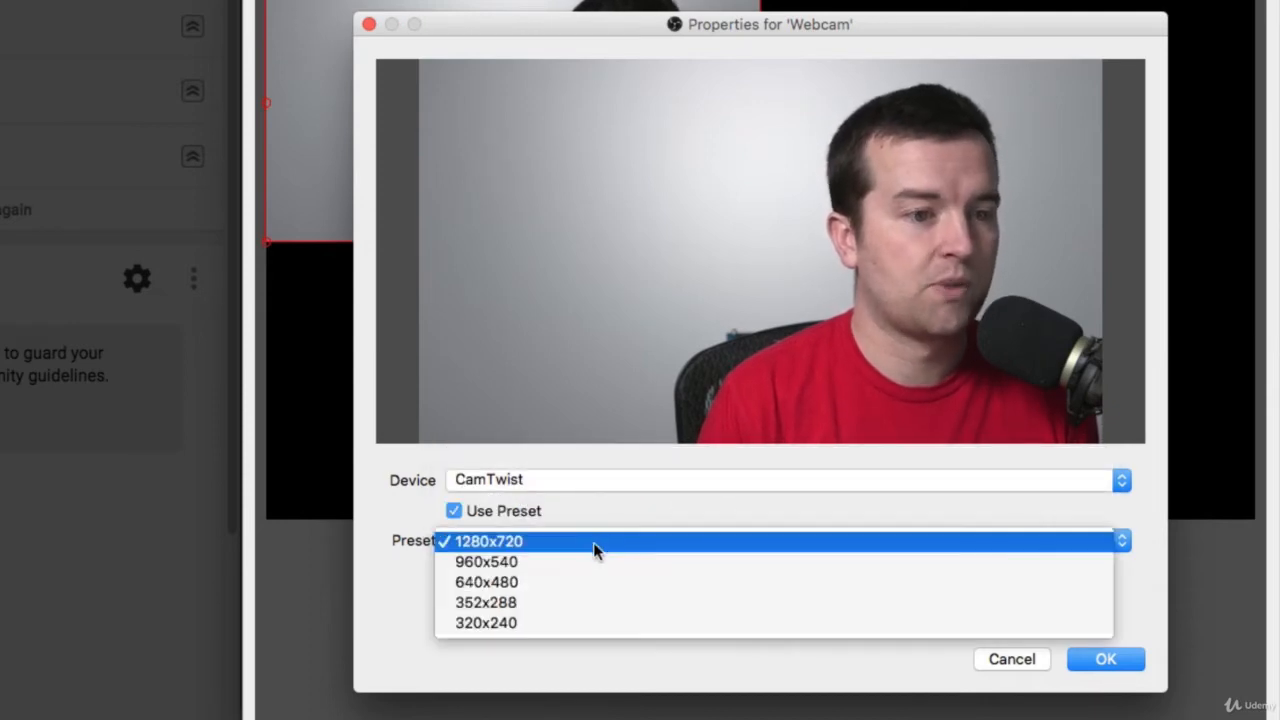
{"action": "left_click", "coordinate": [540, 540]}
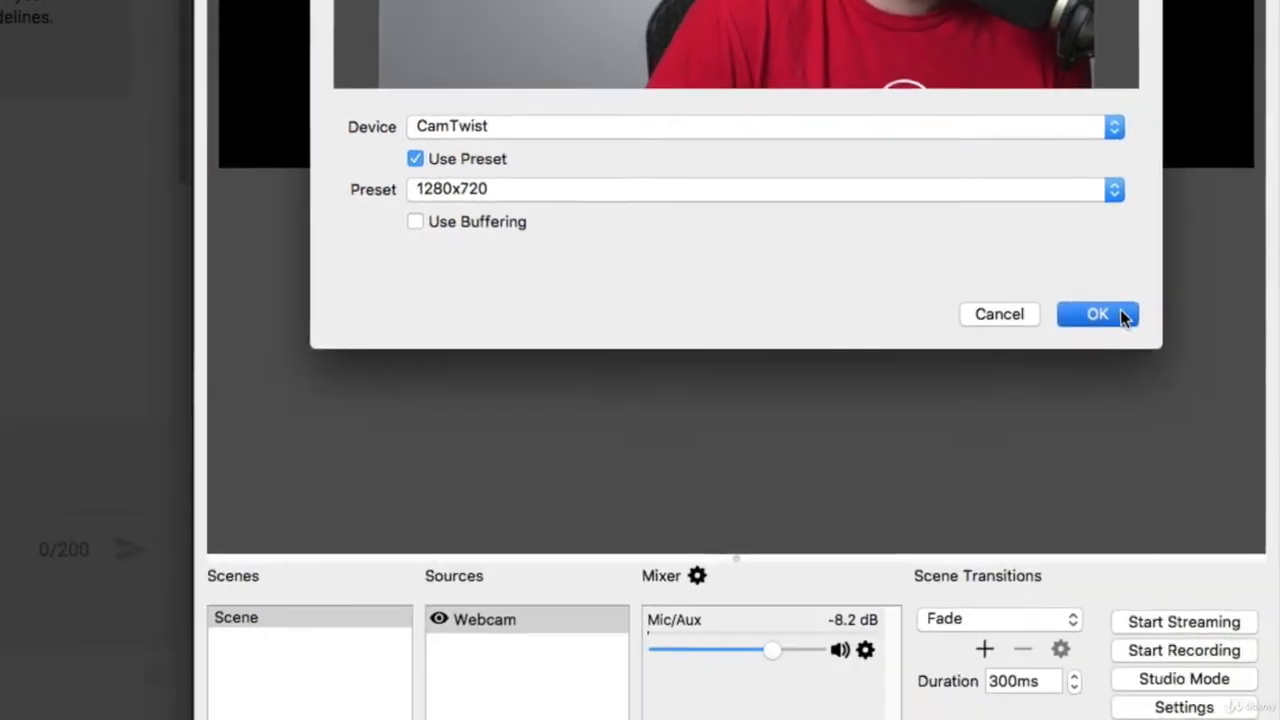
{"action": "left_click", "coordinate": [1128, 662]}
Add an Audio Input Capture source named Microphone that uses the H6 device.
{"action": "left_click", "coordinate": [431, 651]}
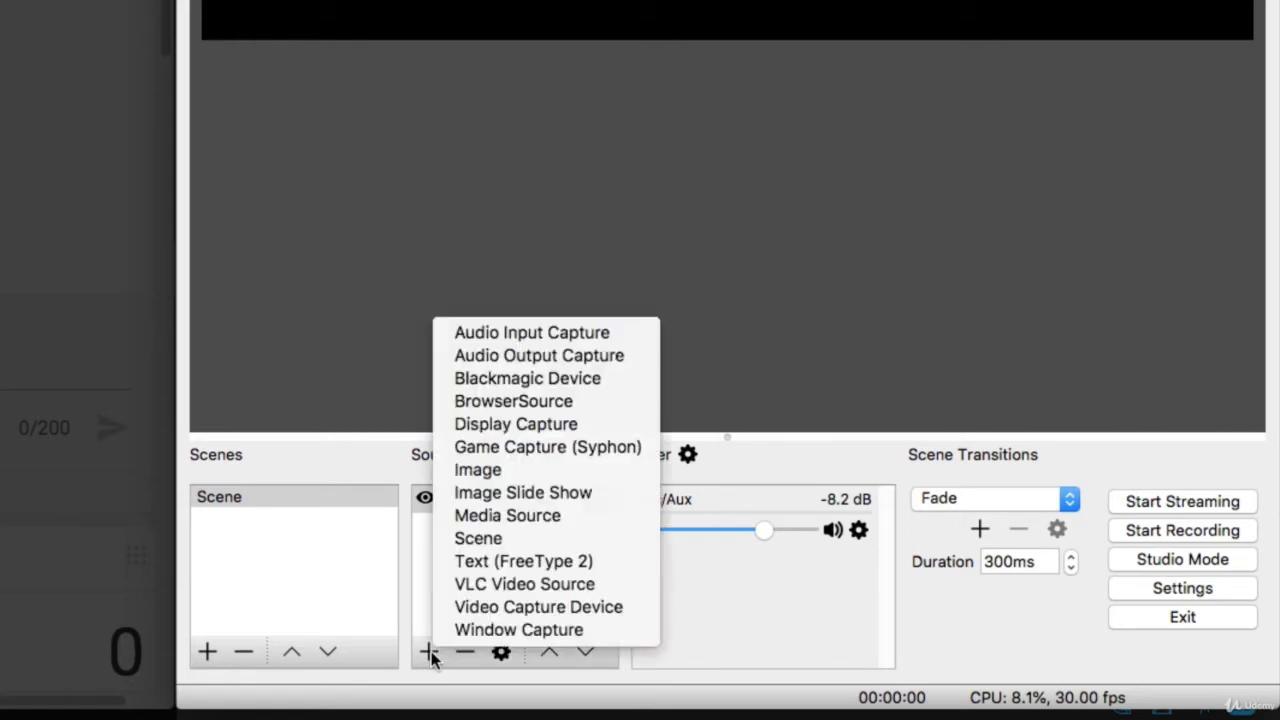
{"action": "left_click", "coordinate": [575, 339]}
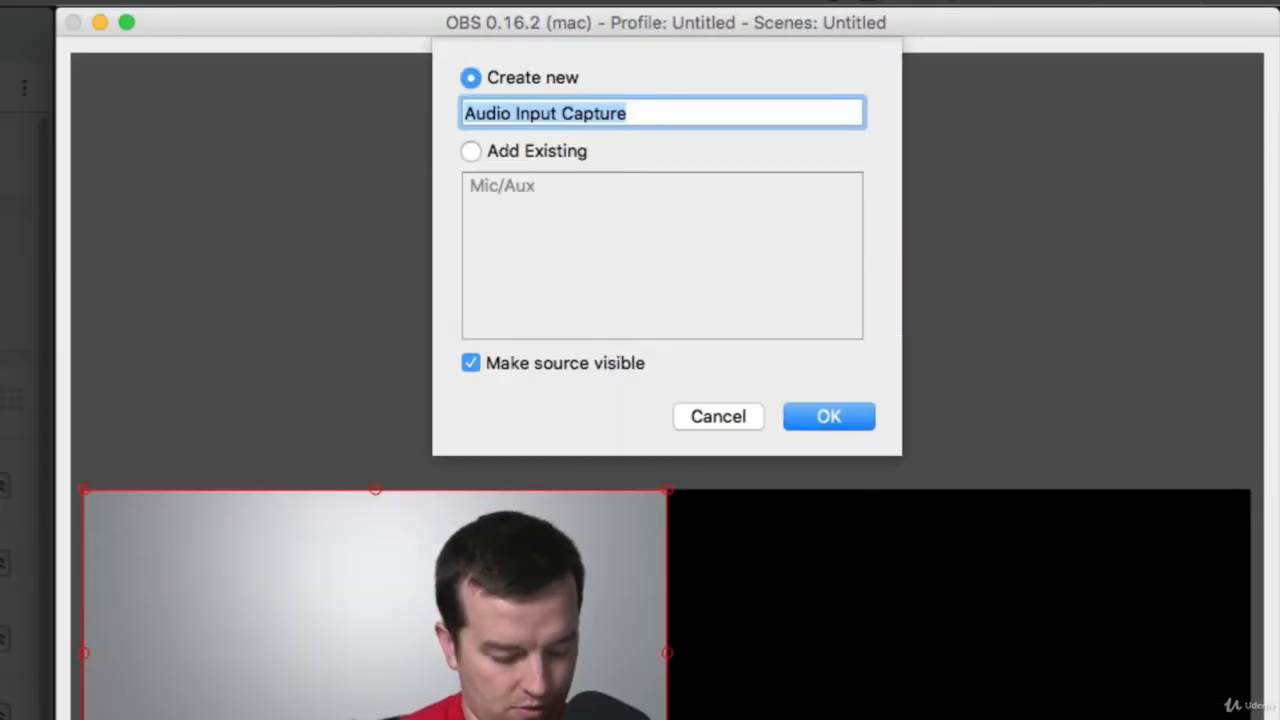
{"action": "type", "text": "Microphone"}
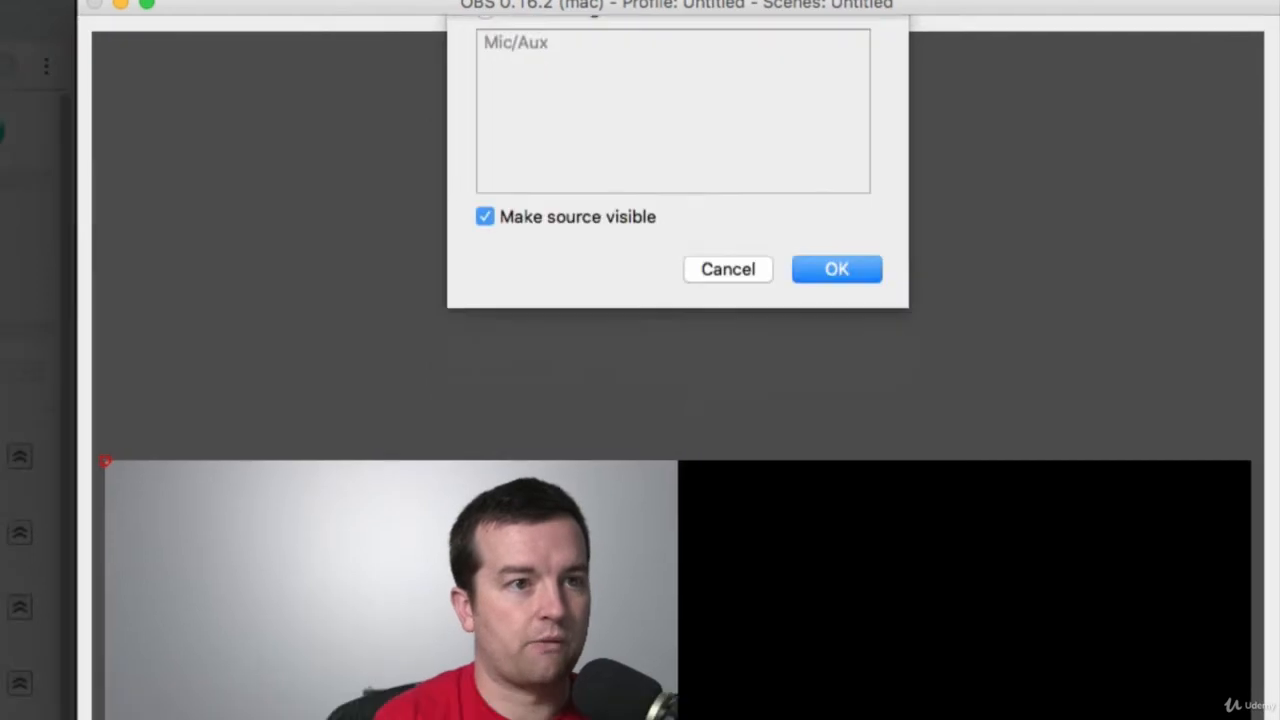
{"action": "key", "text": "Return"}
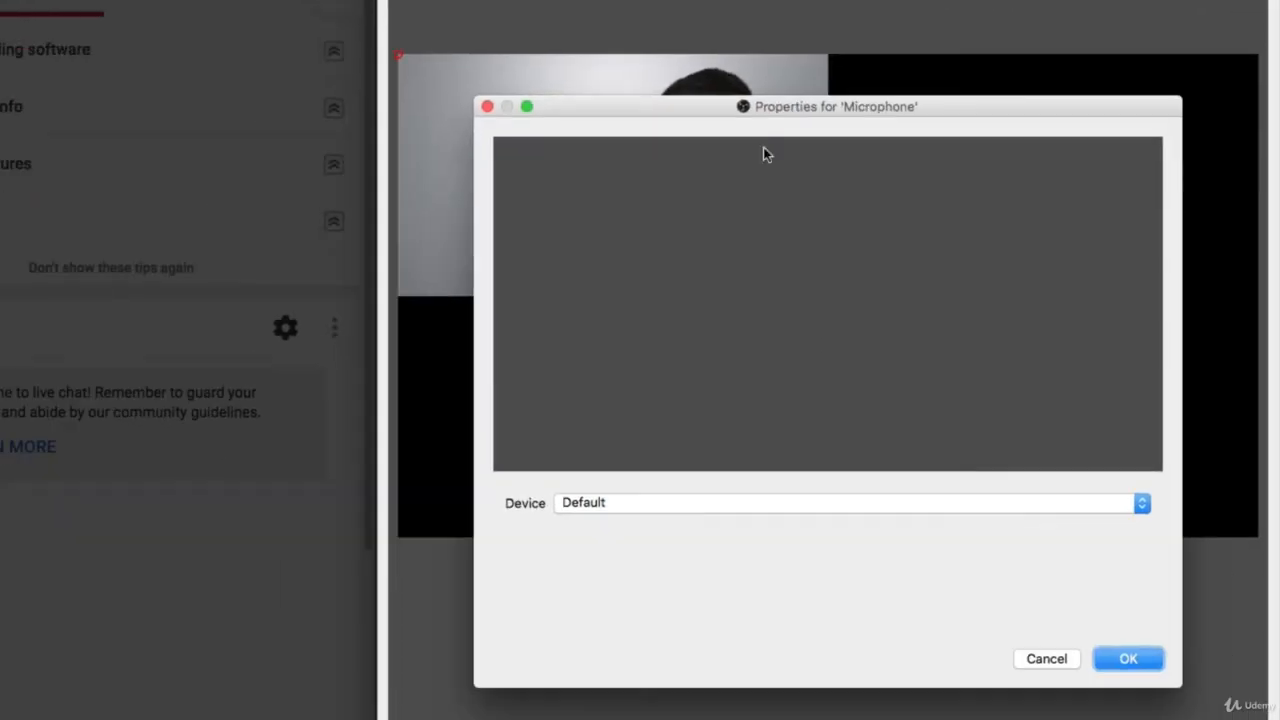
{"action": "left_click", "coordinate": [575, 509]}
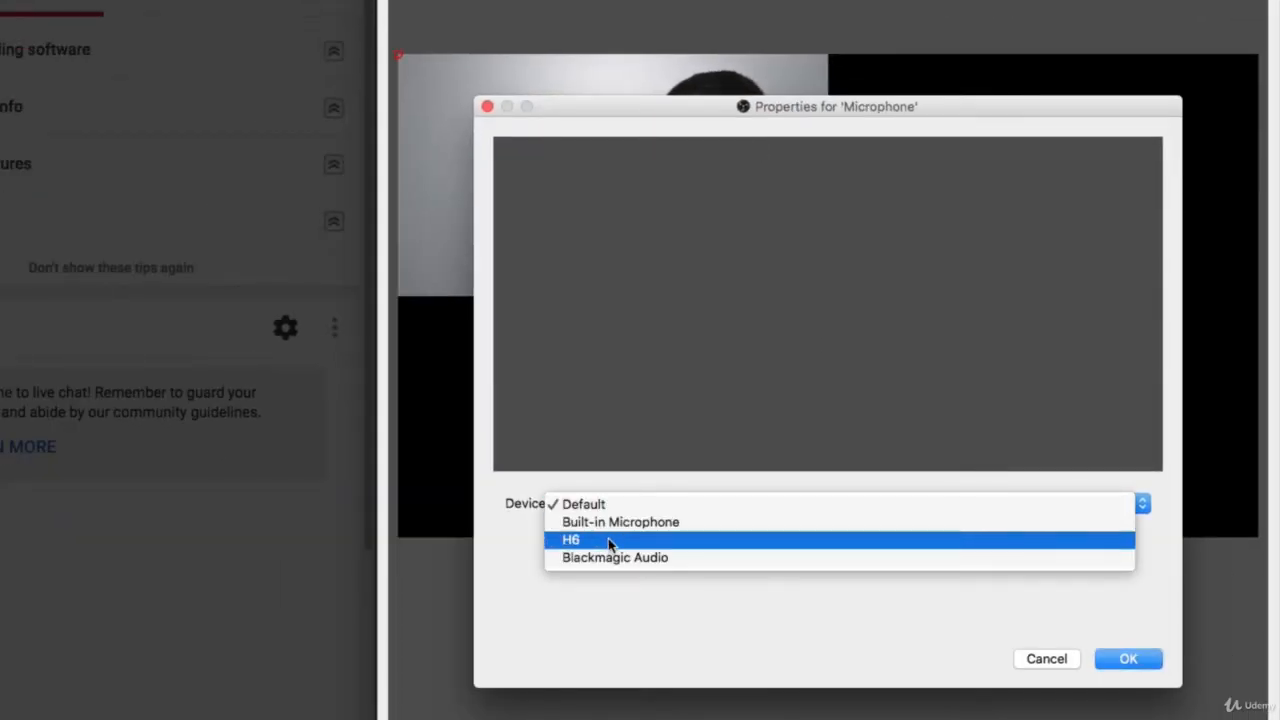
{"action": "left_click", "coordinate": [608, 538]}
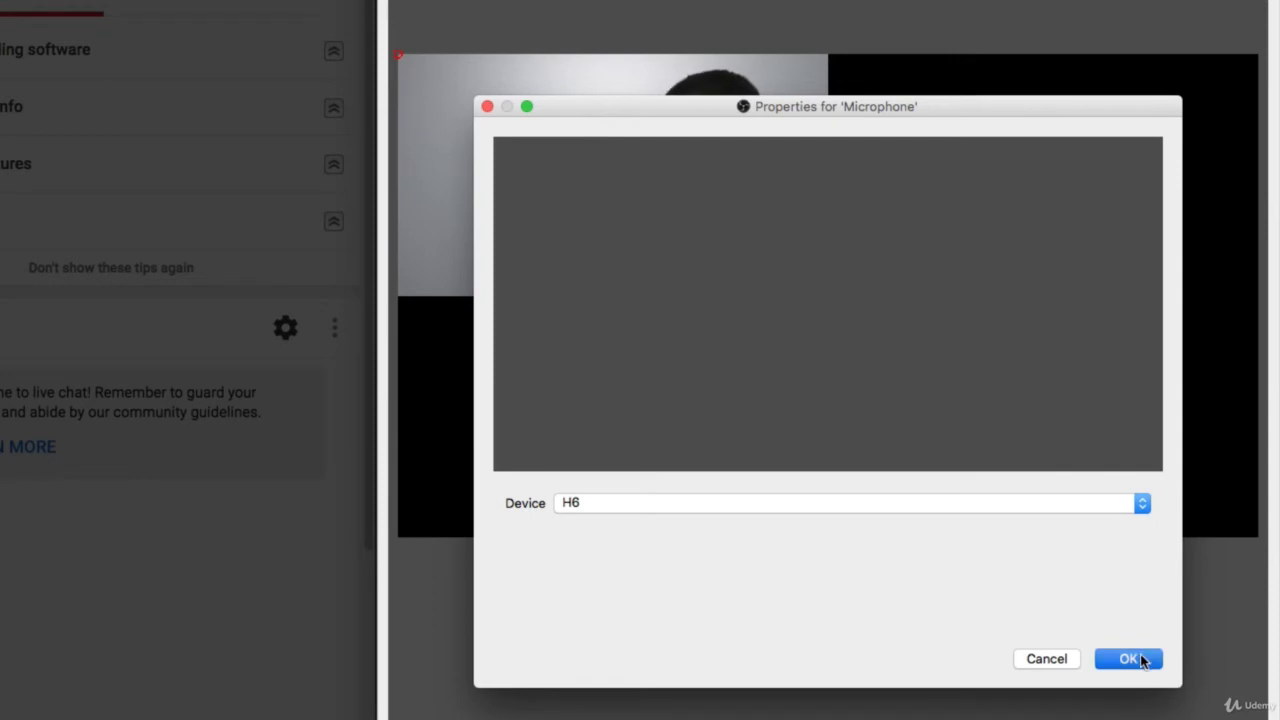
{"action": "left_click", "coordinate": [1128, 659]}
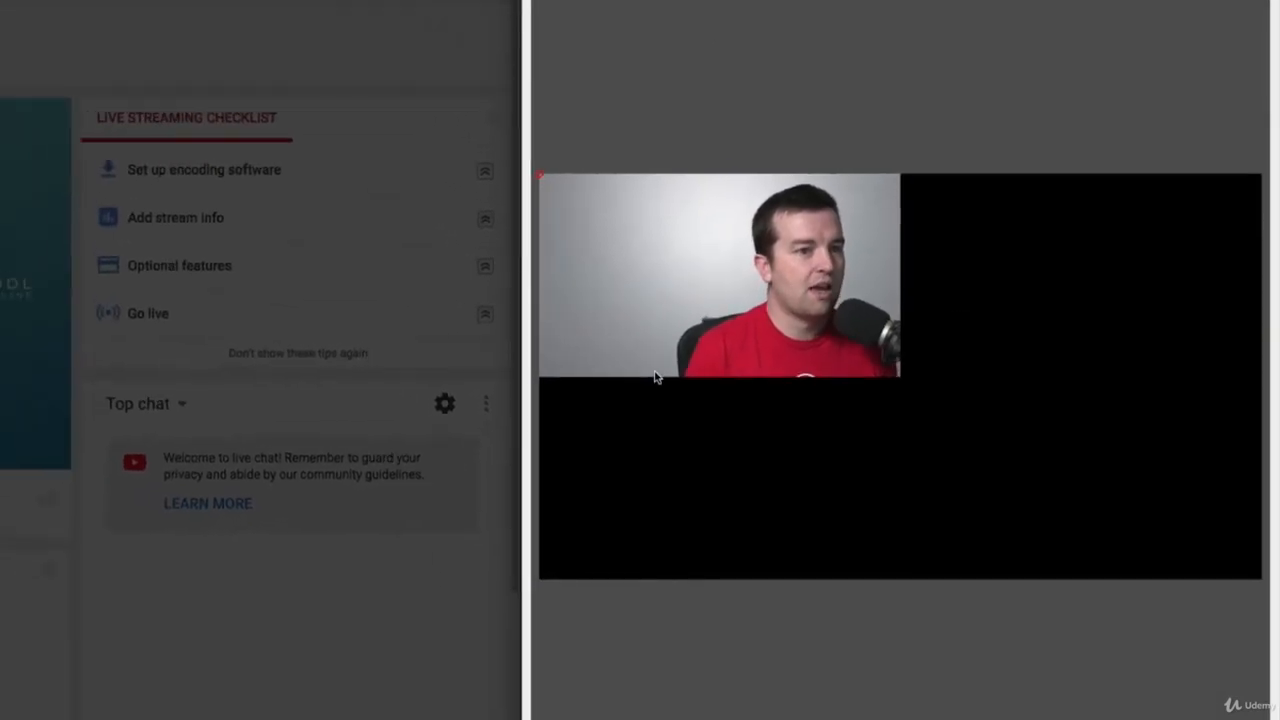
Reposition the webcam picture in the lower-left corner of the canvas, covering about half of its width.
{"action": "left_click_drag", "start_coordinate": [643, 286], "coordinate": [847, 308]}
{"action": "mouse_move", "coordinate": [1080, 234]}
{"action": "left_mouse_down"}
{"action": "mouse_move", "coordinate": [1200, 194]}
{"action": "mouse_move", "coordinate": [997, 277]}
{"action": "mouse_move", "coordinate": [1081, 231]}
{"action": "left_mouse_up"}
{"action": "left_click_drag", "start_coordinate": [1008, 312], "coordinate": [831, 455]}
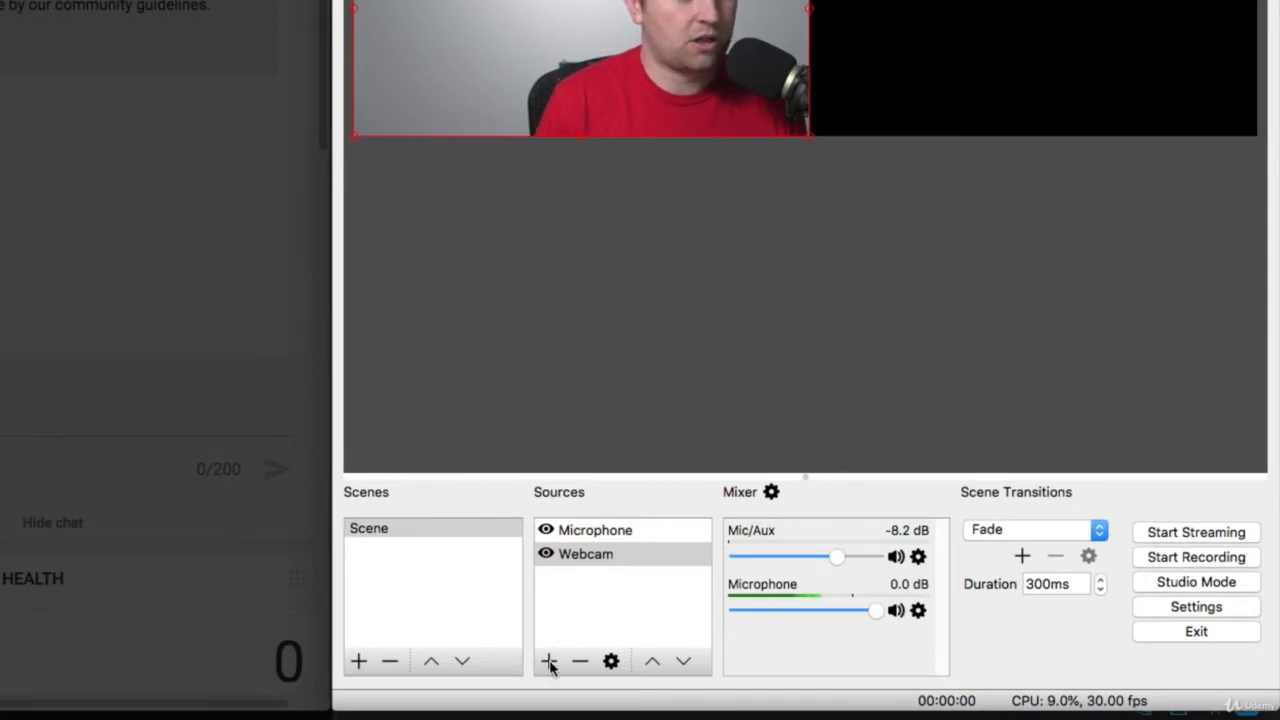
Add a new Display Capture source named Desktop to the scene.
{"action": "left_click", "coordinate": [549, 662]}
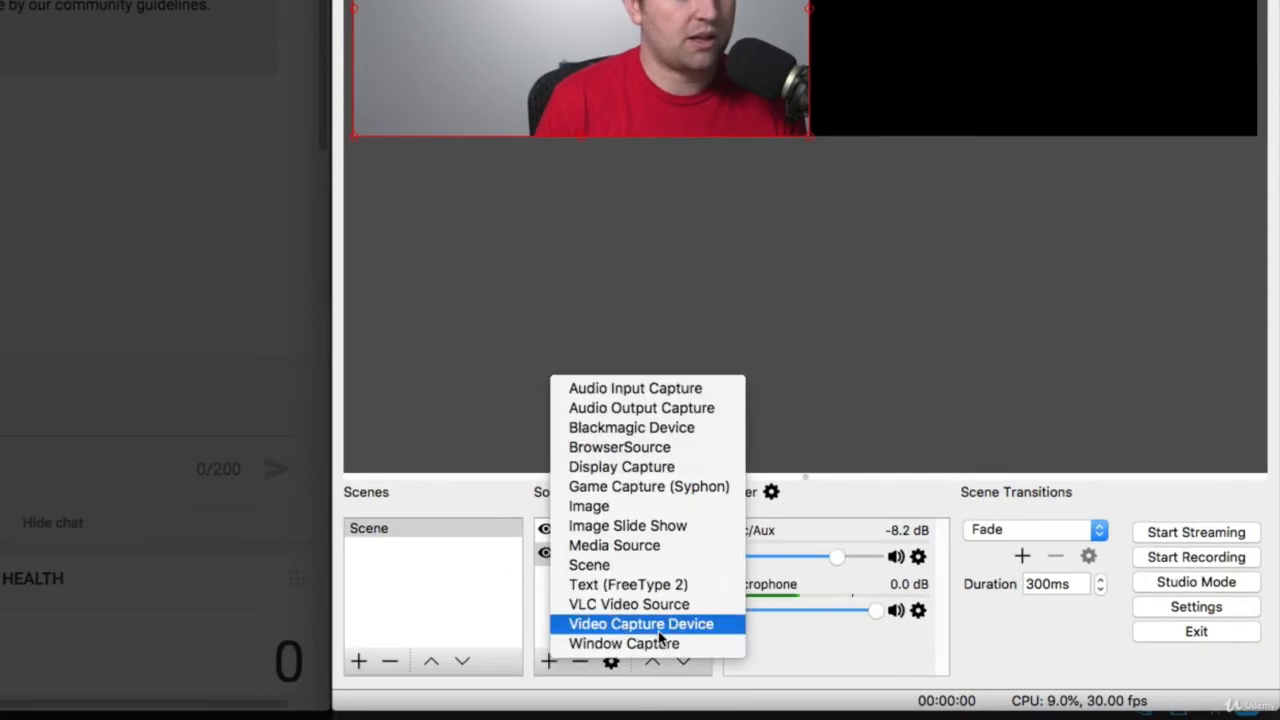
{"action": "left_click", "coordinate": [676, 467]}
{"action": "type", "text": "D"}
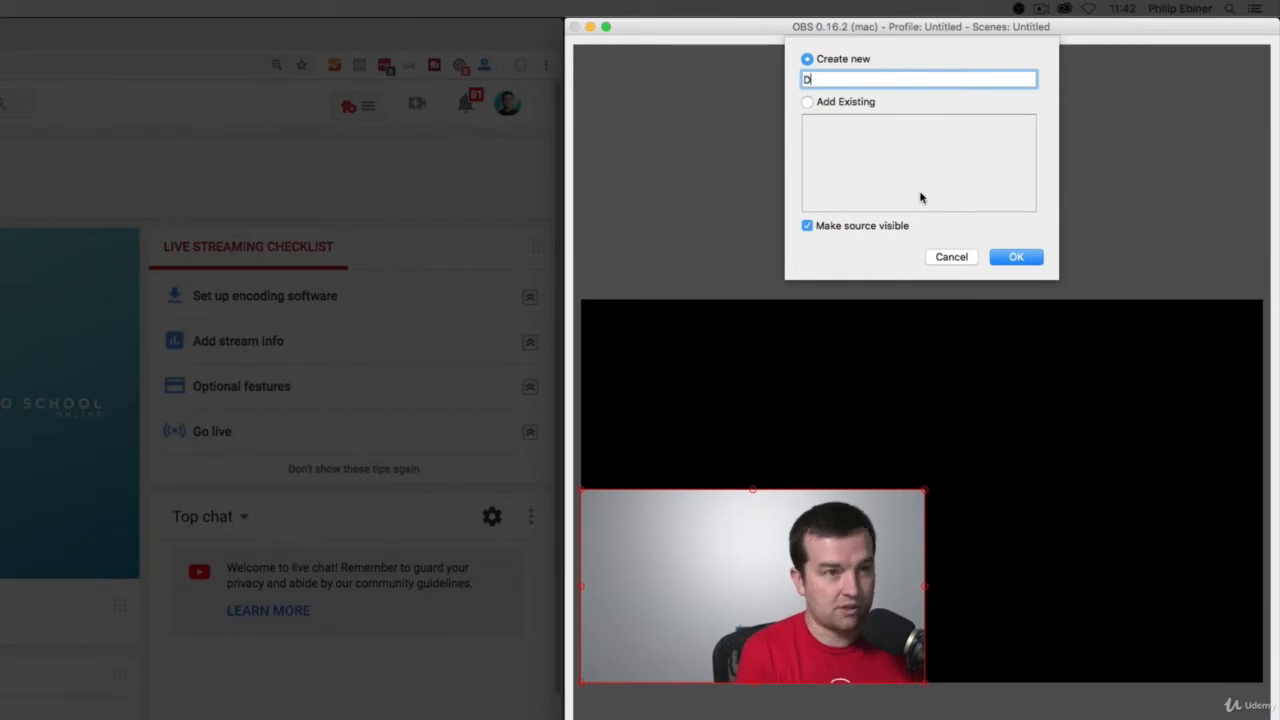
{"action": "type", "text": "esk"}
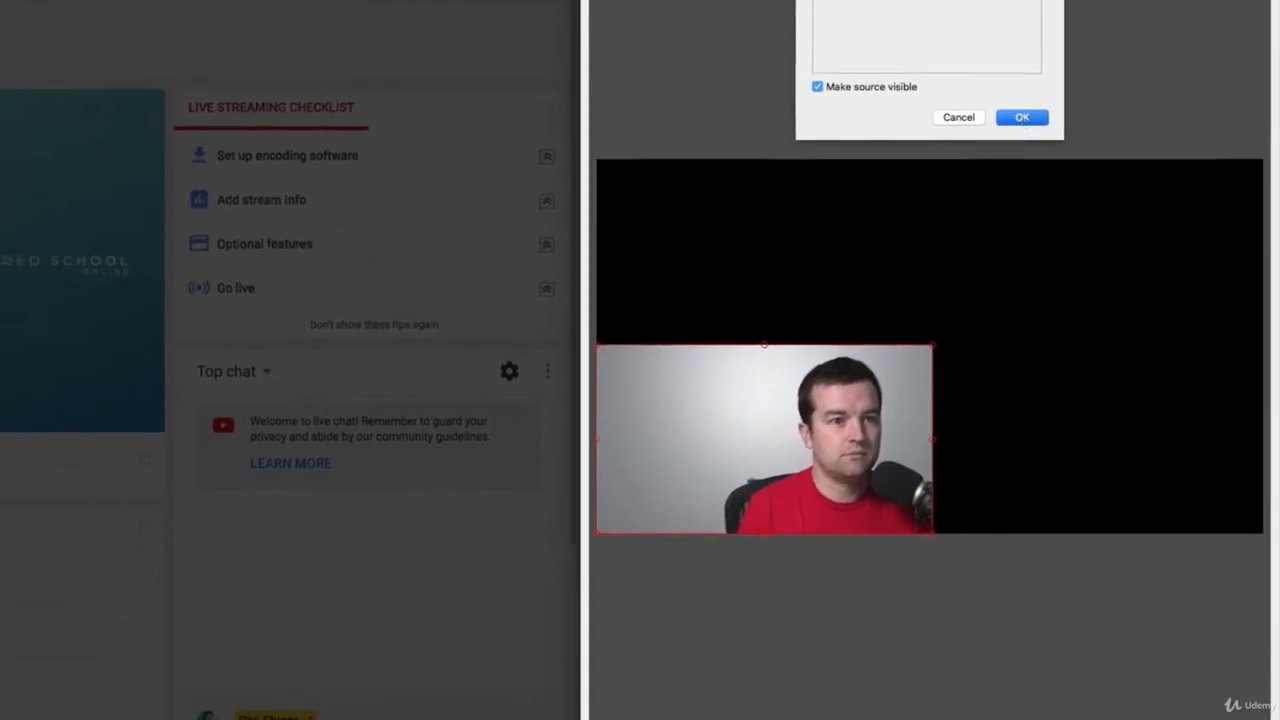
{"action": "left_click", "coordinate": [1016, 257]}
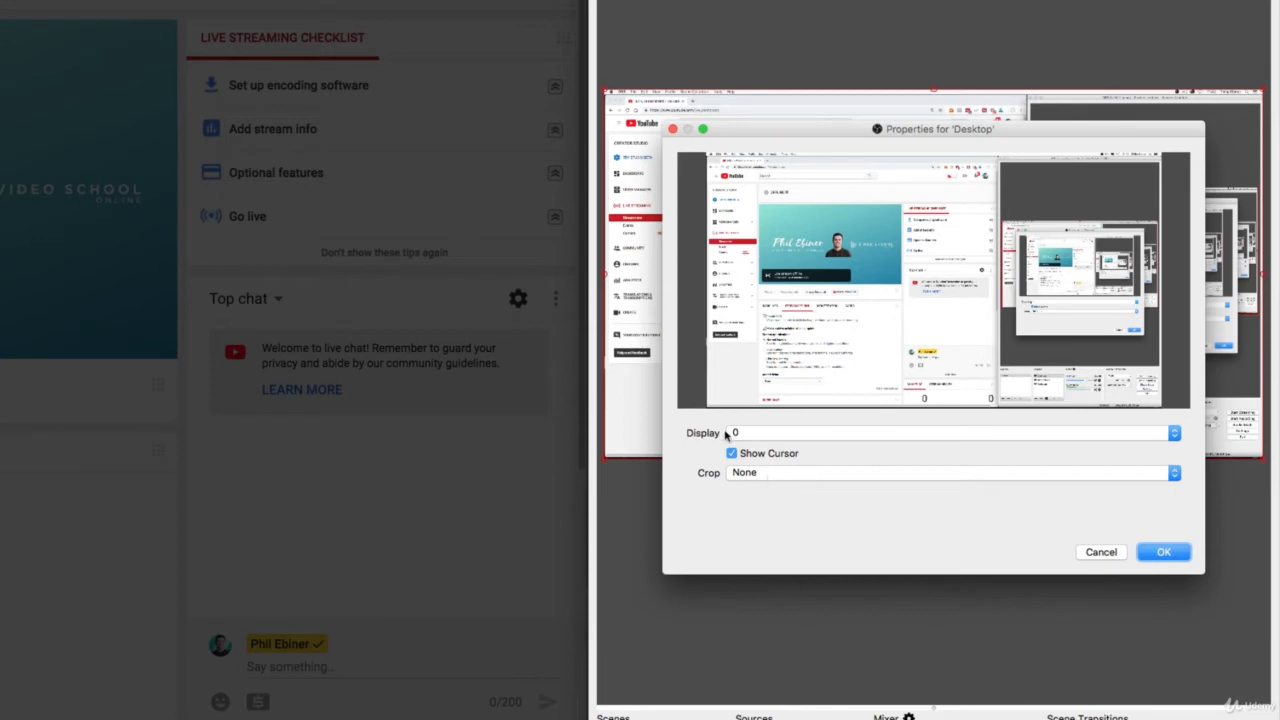
Try cropping the Desktop capture to a window, testing OBS Item-0, the Desktop properties window and the main OBS window.
{"action": "left_click", "coordinate": [776, 472]}
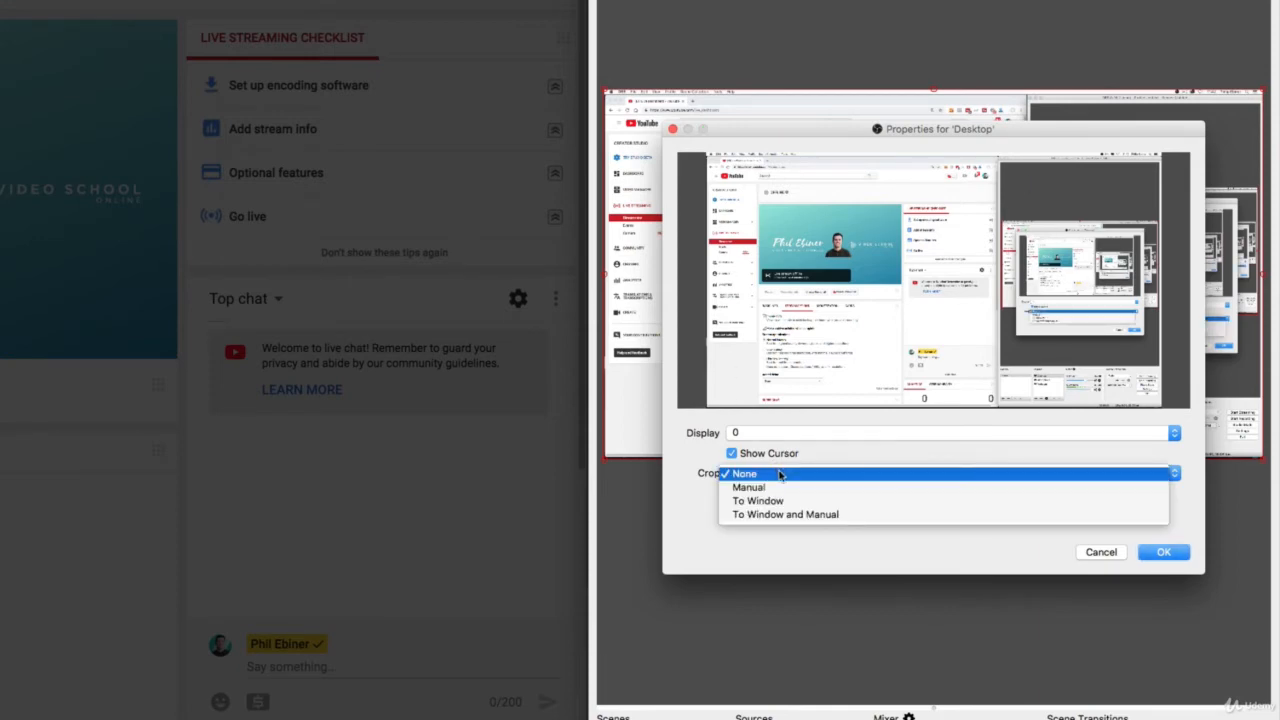
{"action": "left_click", "coordinate": [786, 507]}
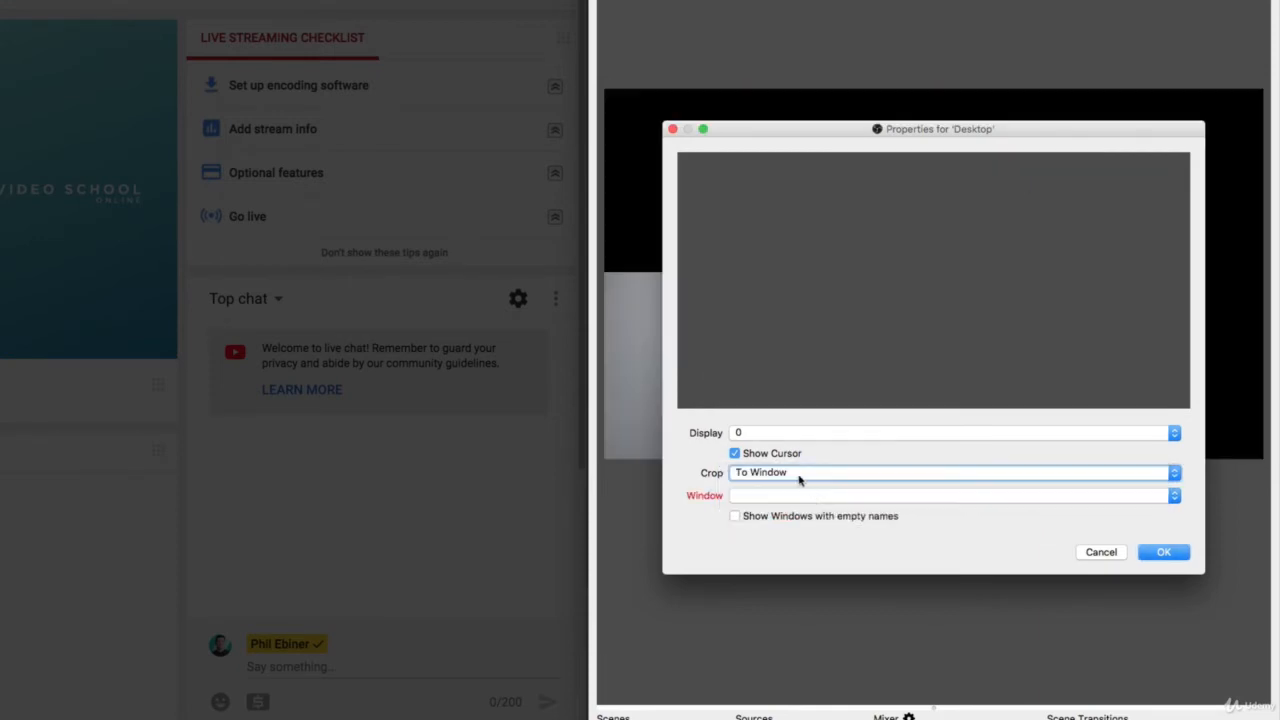
{"action": "left_click", "coordinate": [784, 496]}
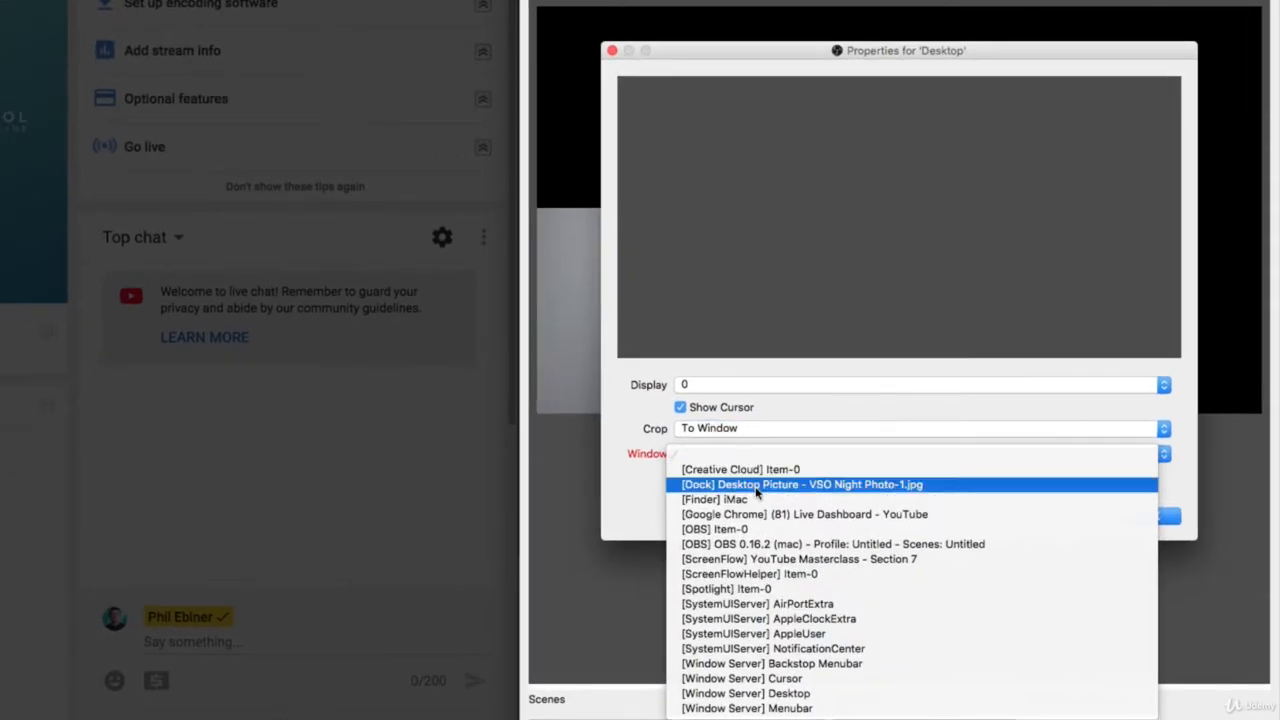
{"action": "left_click", "coordinate": [825, 527]}
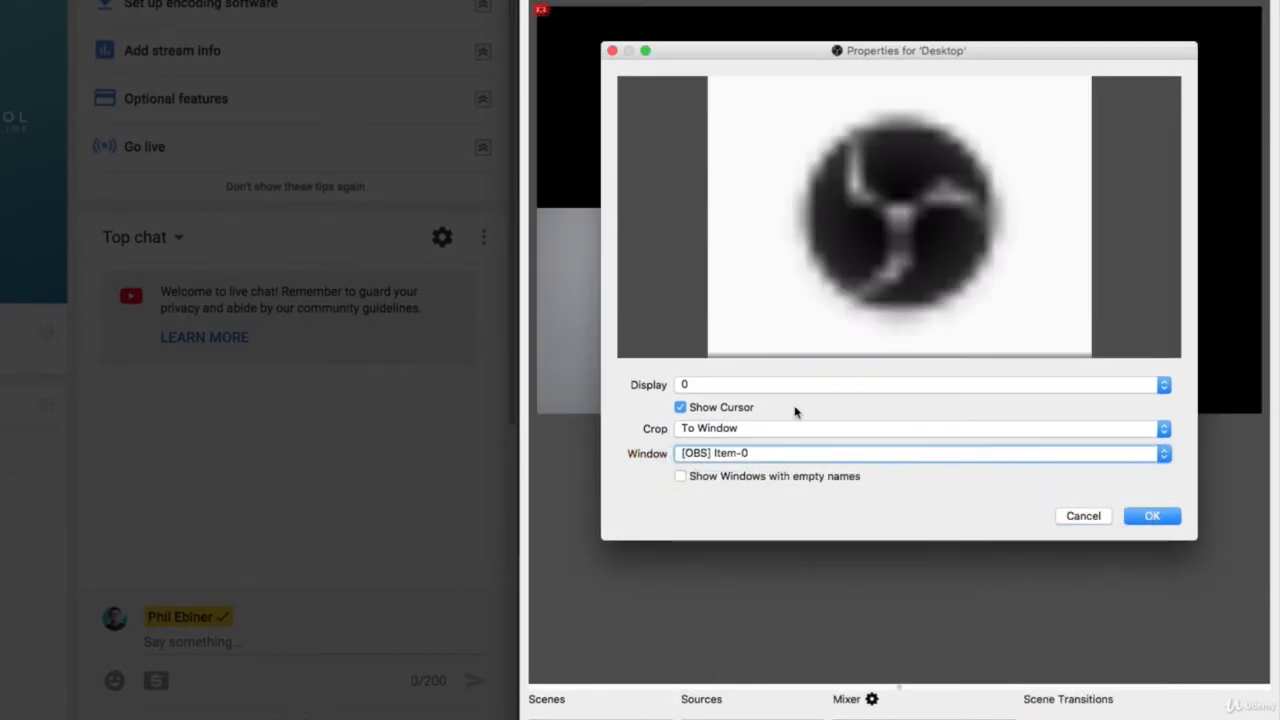
{"action": "left_click", "coordinate": [727, 455]}
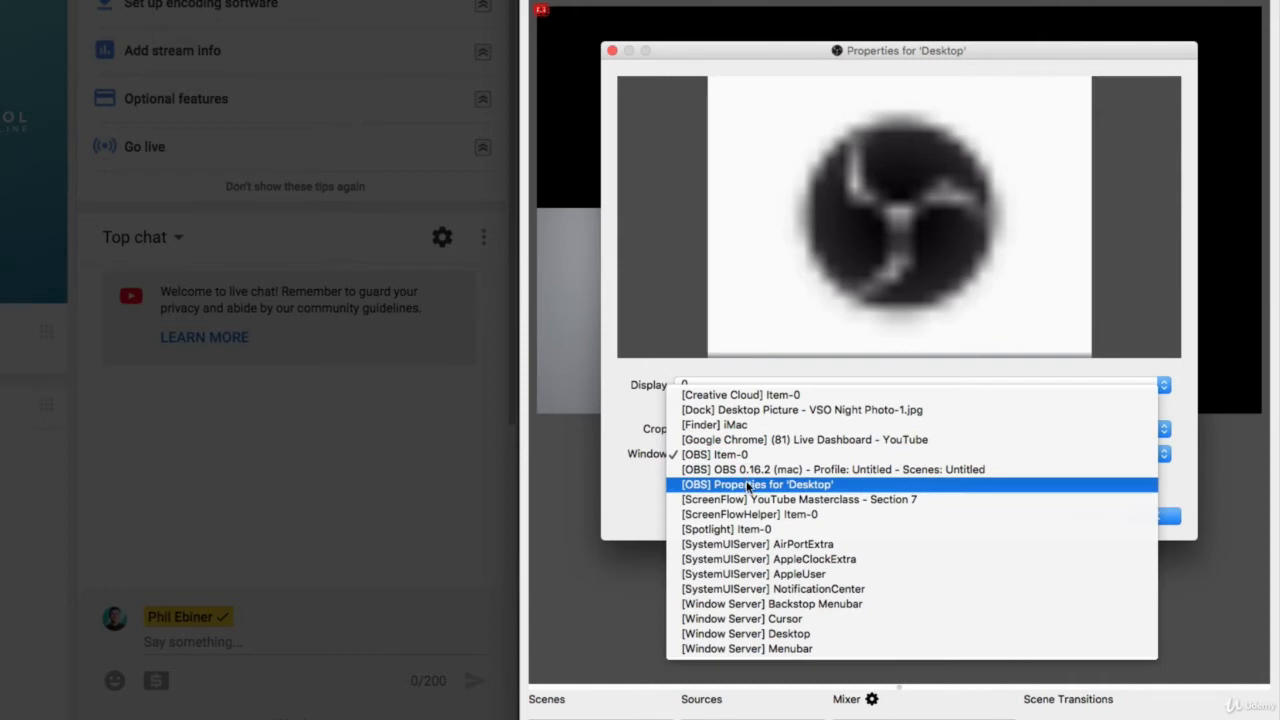
{"action": "left_click", "coordinate": [747, 485]}
{"action": "left_click", "coordinate": [737, 453]}
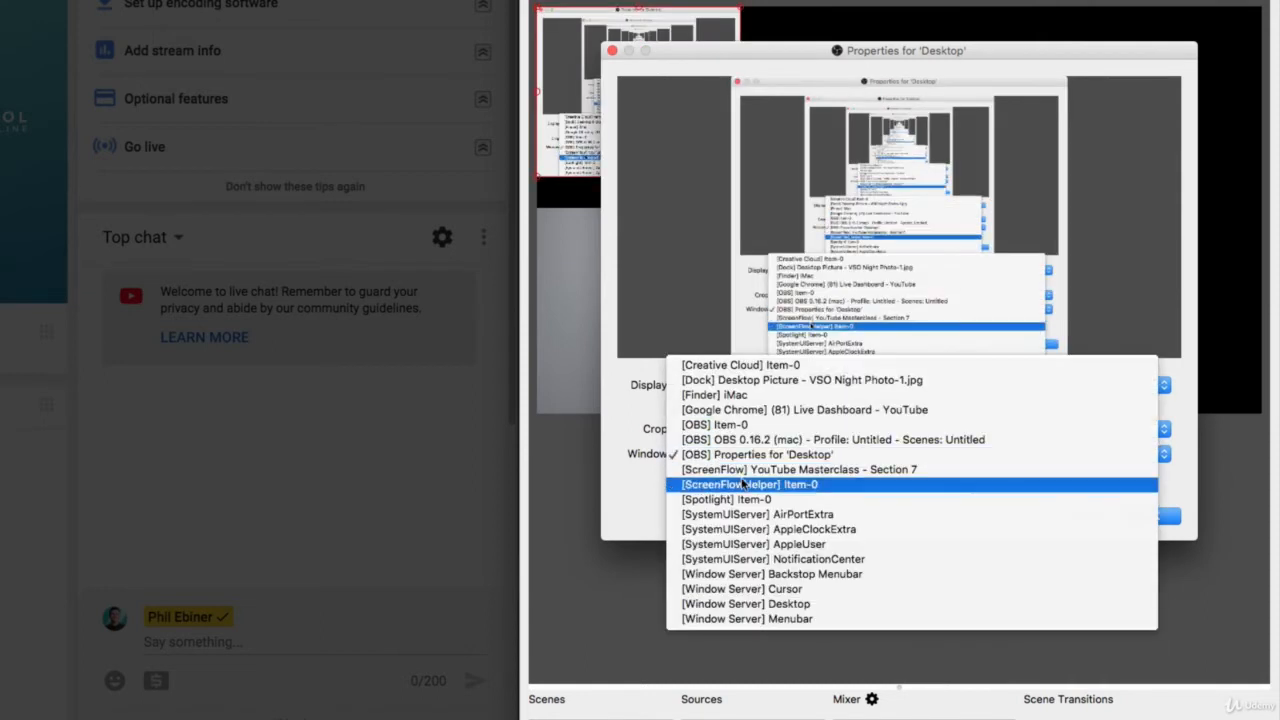
{"action": "left_click", "coordinate": [760, 439]}
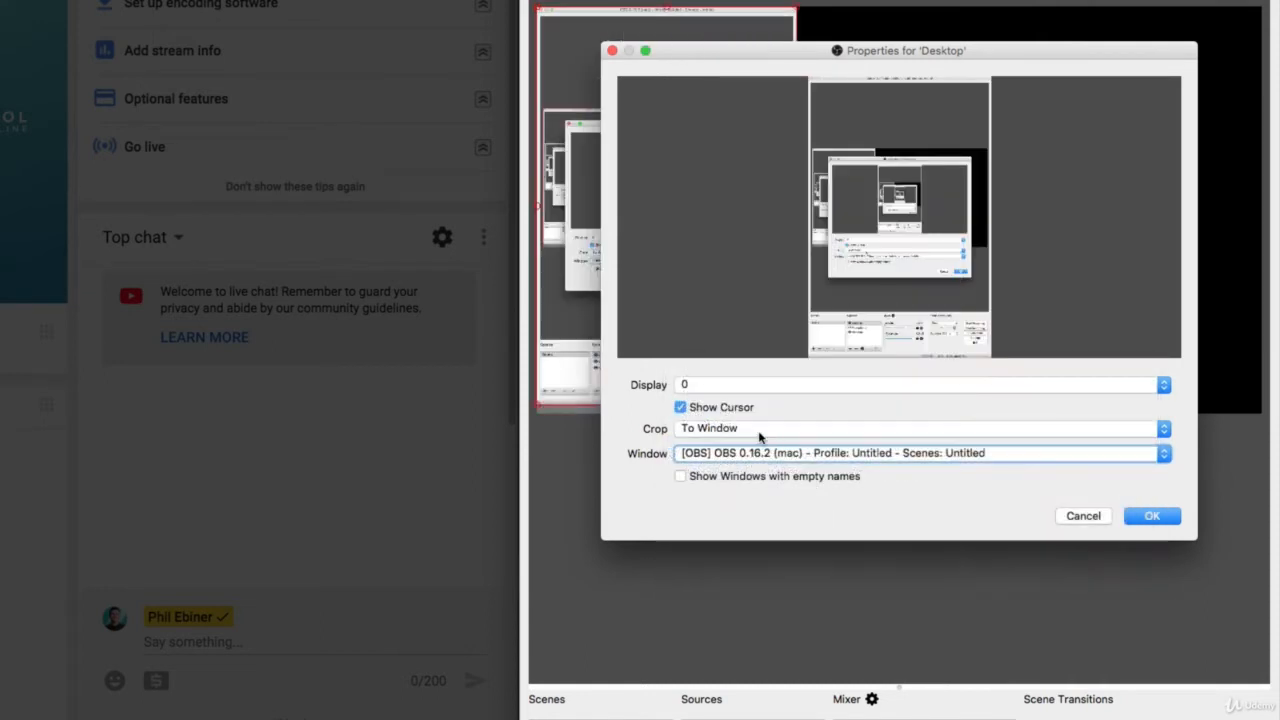
{"action": "left_click", "coordinate": [745, 458]}
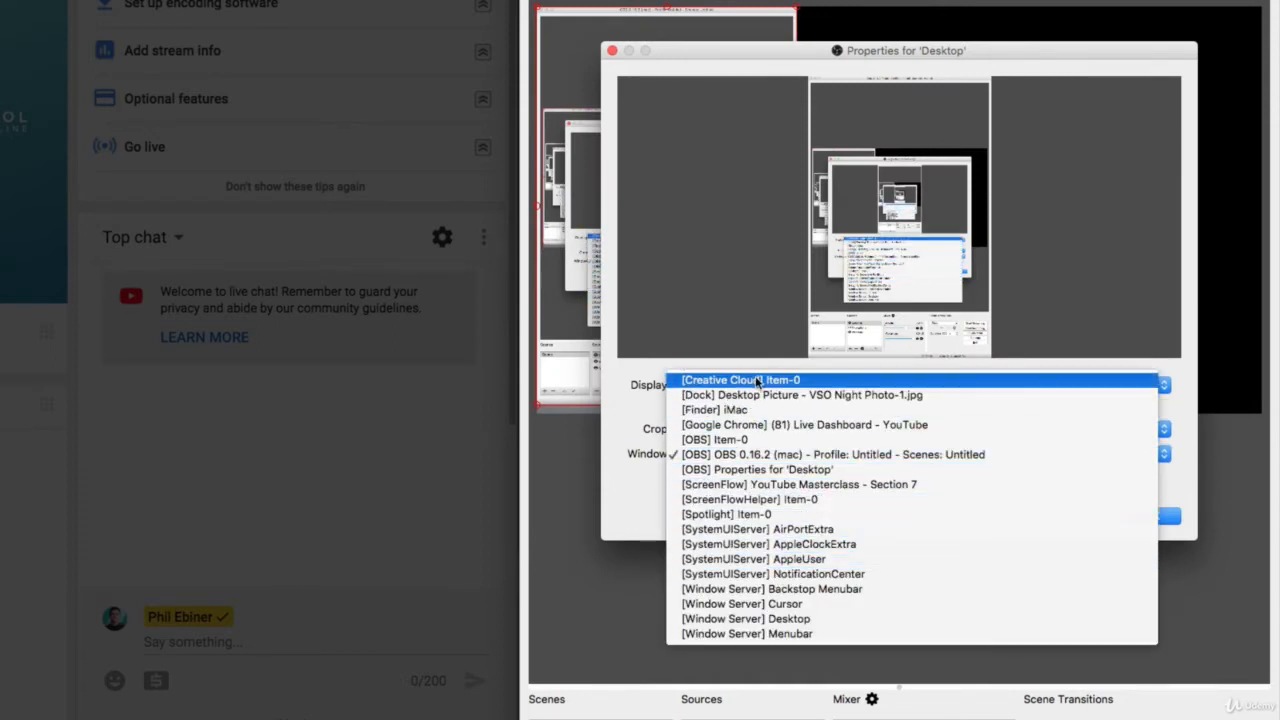
{"action": "left_click", "coordinate": [669, 369]}
Set the Desktop capture's crop to None and accept its properties.
{"action": "left_click", "coordinate": [706, 430]}
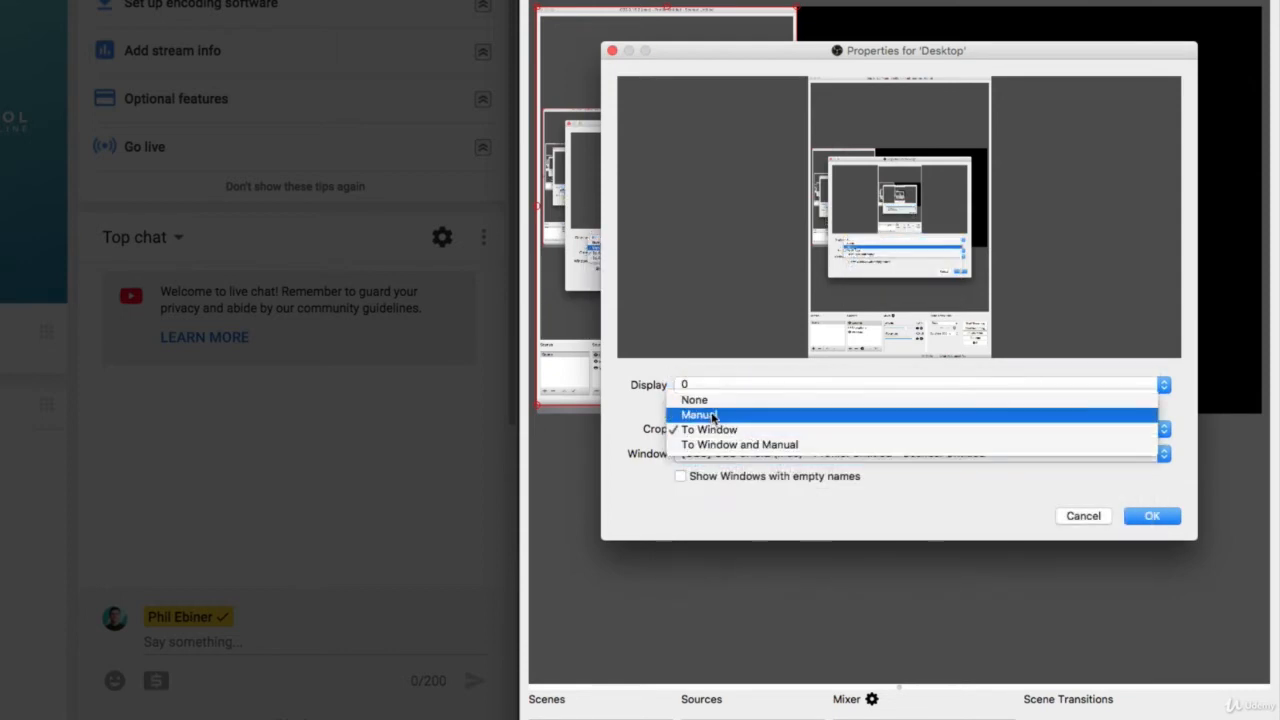
{"action": "left_click", "coordinate": [714, 400]}
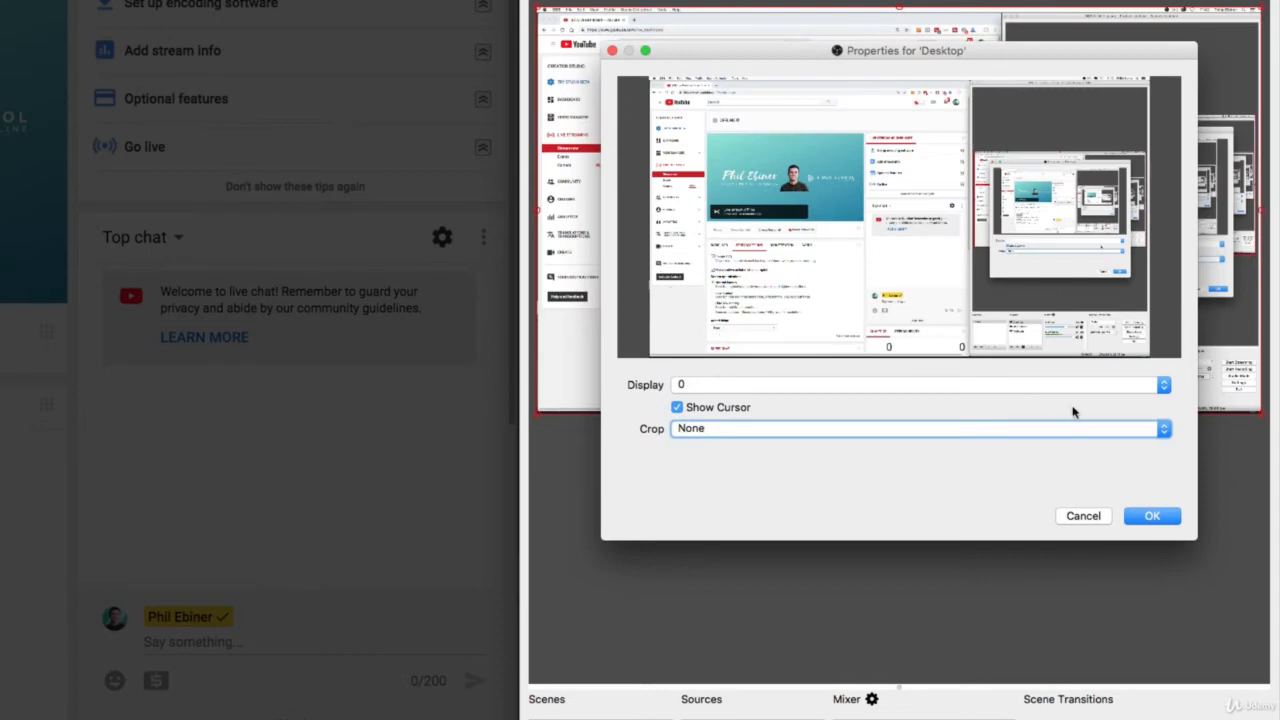
{"action": "left_click", "coordinate": [1153, 516]}
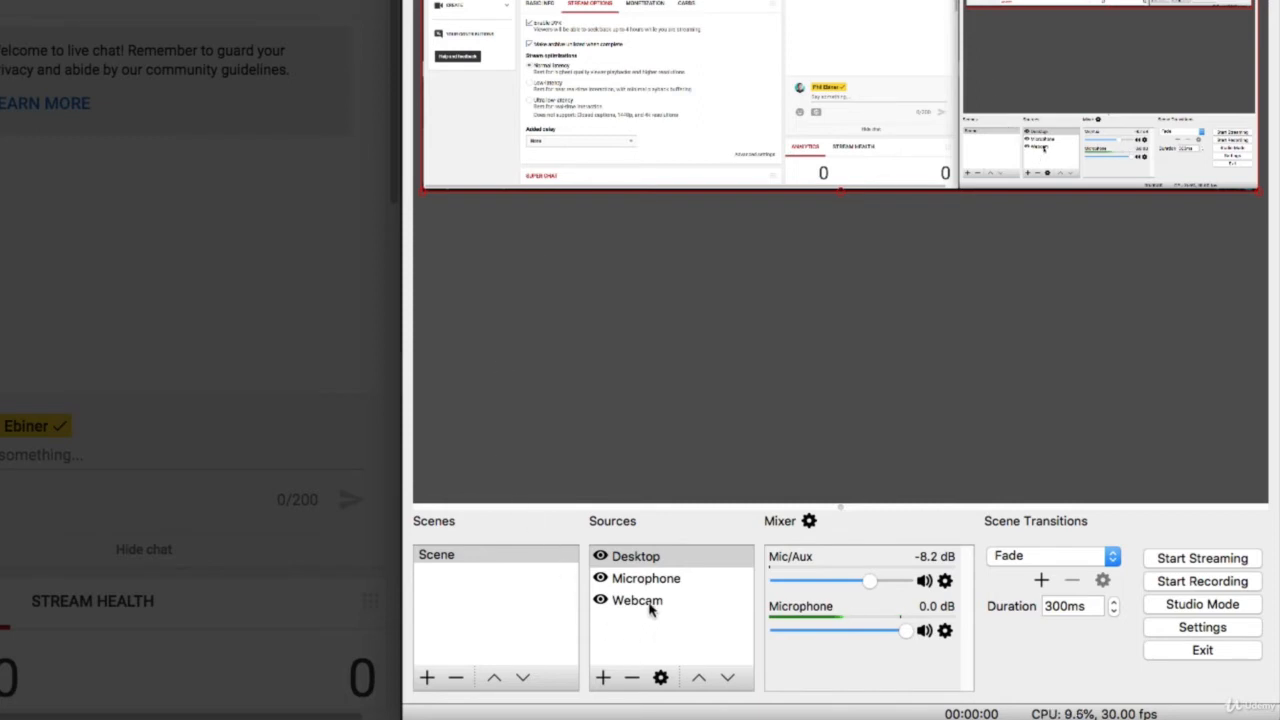
Move the Webcam source above Desktop in the source order and keep the desktop picture aligned to fill the canvas.
{"action": "left_click_drag", "start_coordinate": [650, 610], "coordinate": [651, 554]}
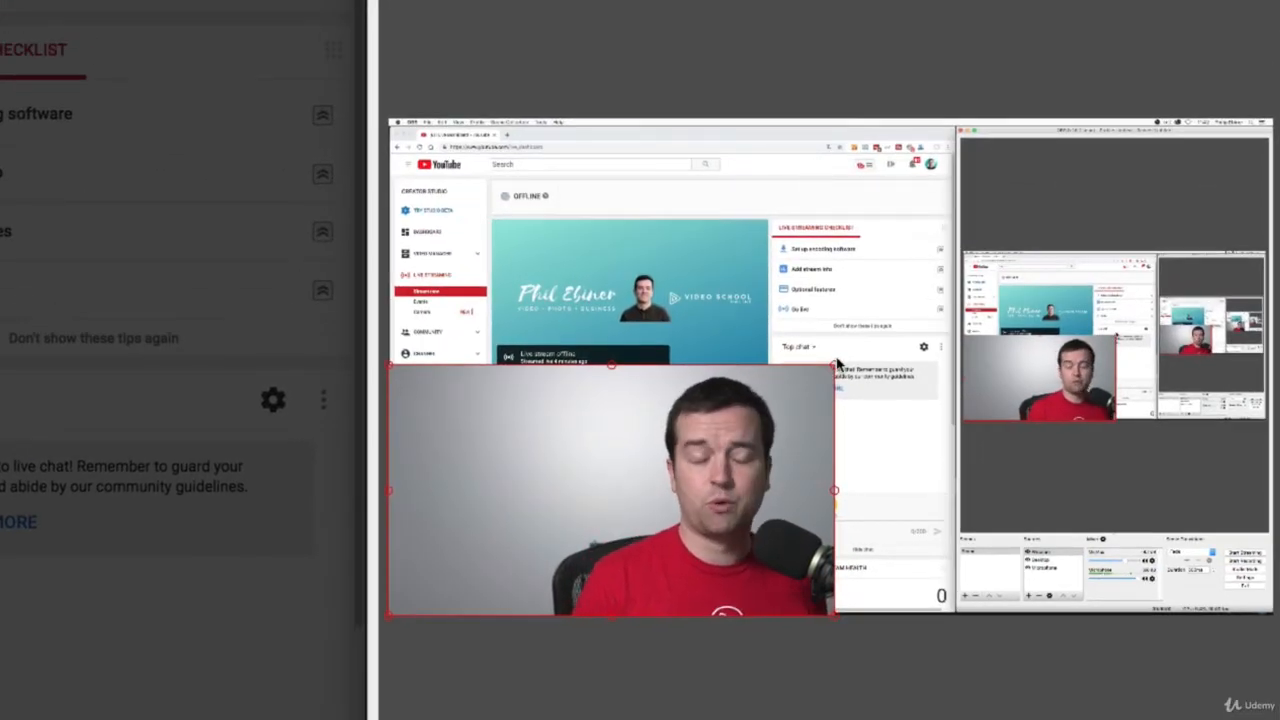
{"action": "left_click_drag", "start_coordinate": [835, 365], "coordinate": [742, 397]}
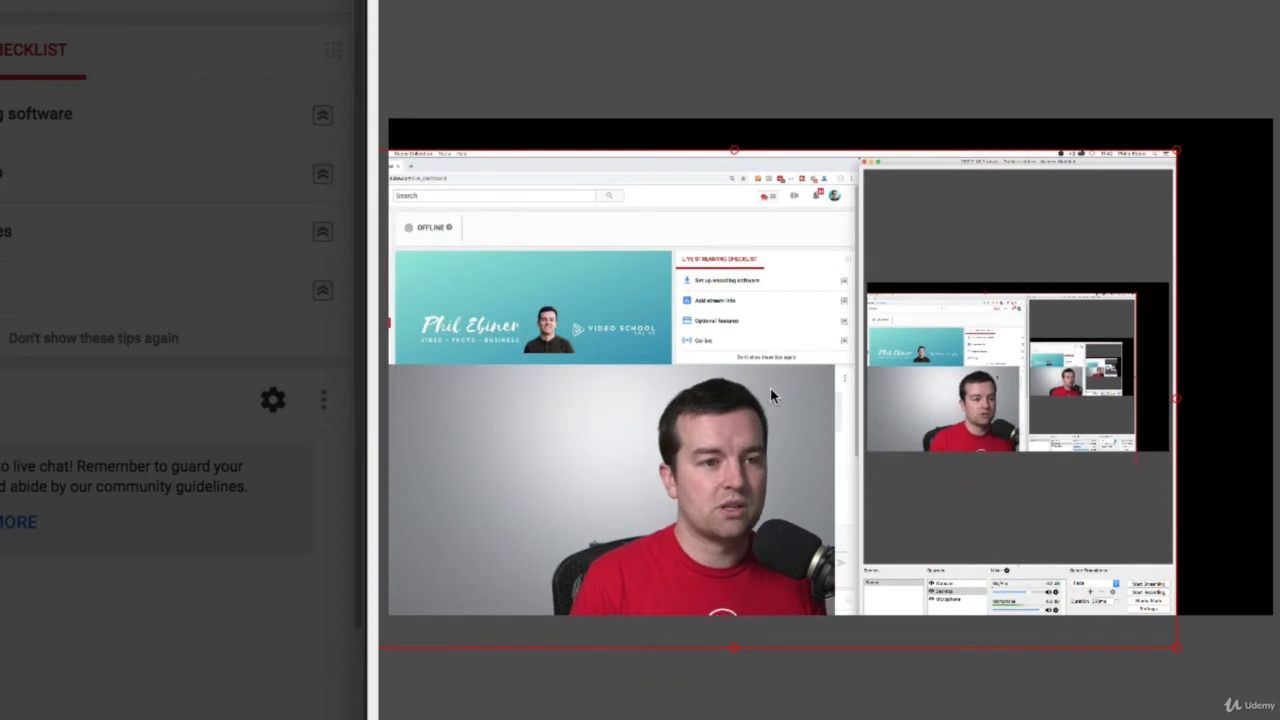
{"action": "left_click_drag", "start_coordinate": [1131, 225], "coordinate": [1220, 198]}
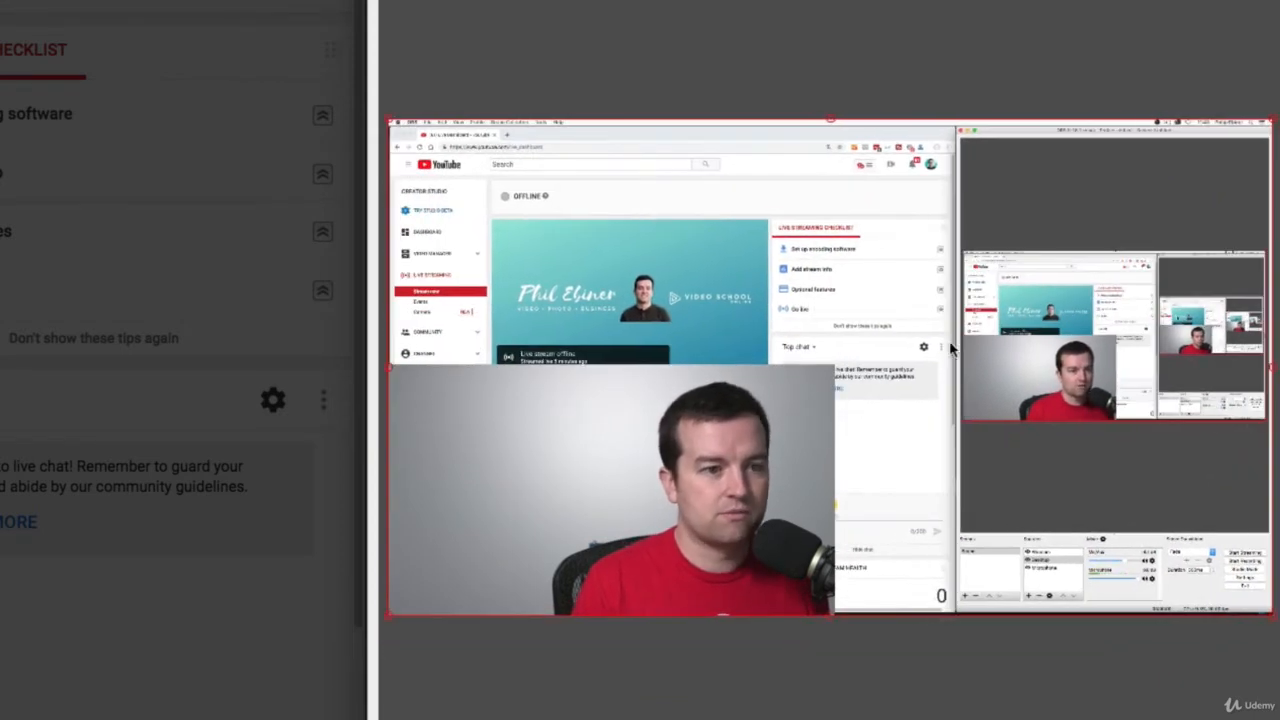
Resize the webcam picture to about half the canvas width and place it in the canvas's lower-right corner.
{"action": "left_click", "coordinate": [732, 516]}
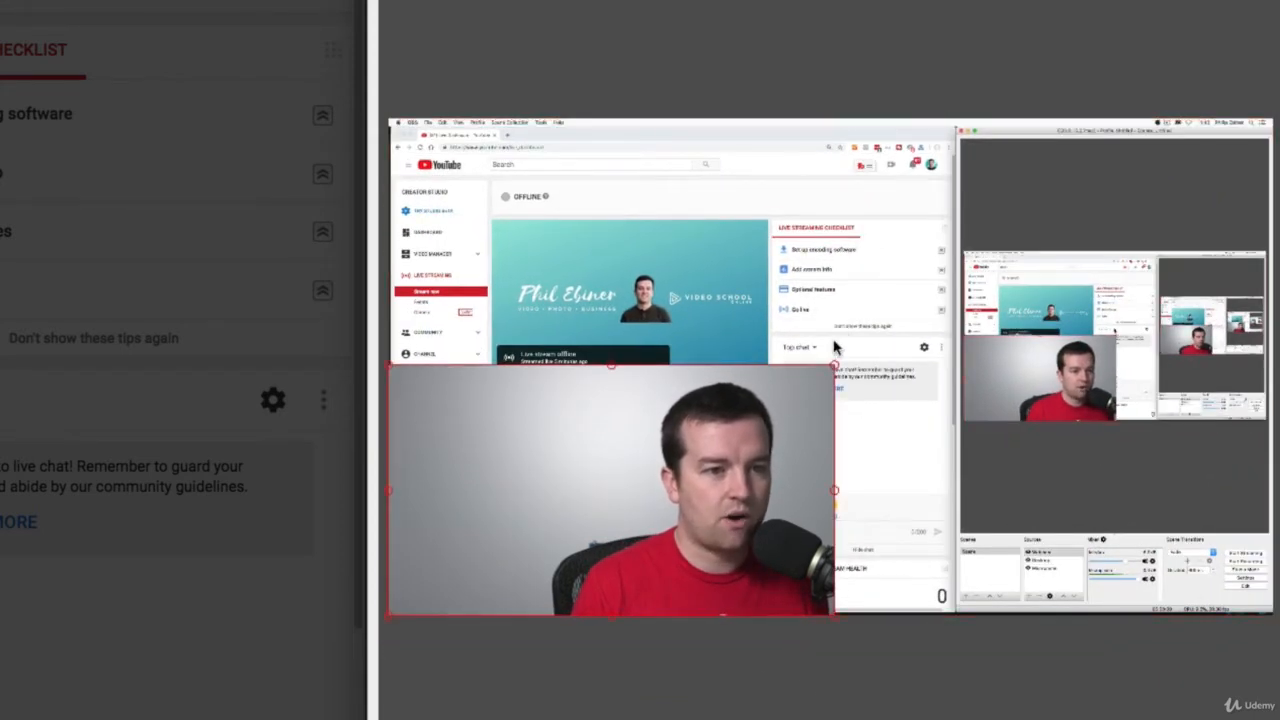
{"action": "left_click_drag", "start_coordinate": [835, 368], "coordinate": [693, 208]}
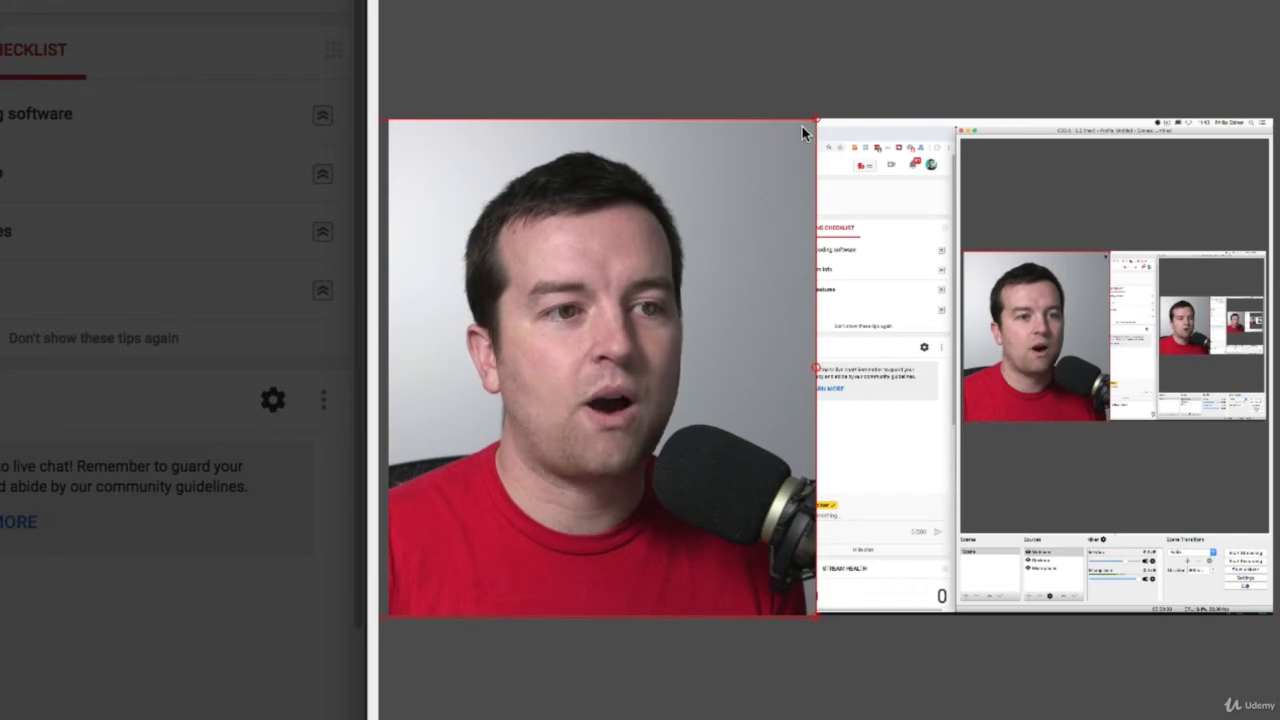
{"action": "left_click_drag", "start_coordinate": [817, 124], "coordinate": [701, 218]}
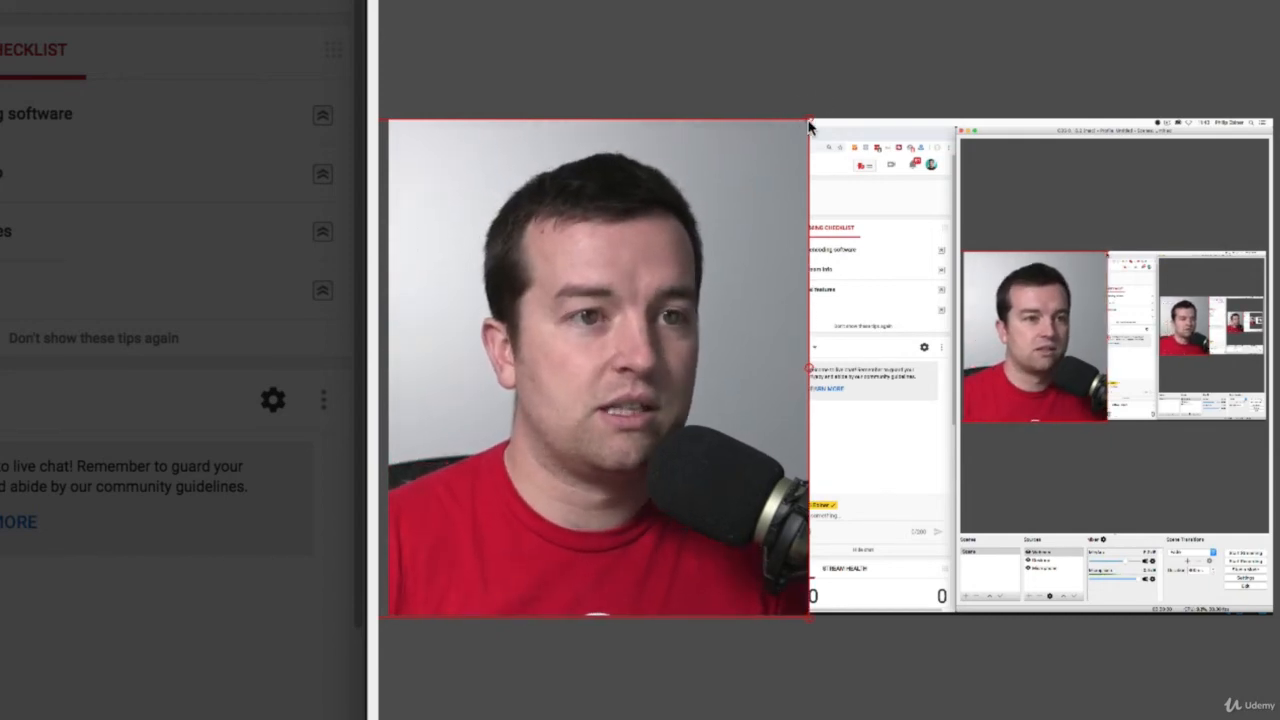
{"action": "left_click_drag", "start_coordinate": [790, 120], "coordinate": [1268, 488]}
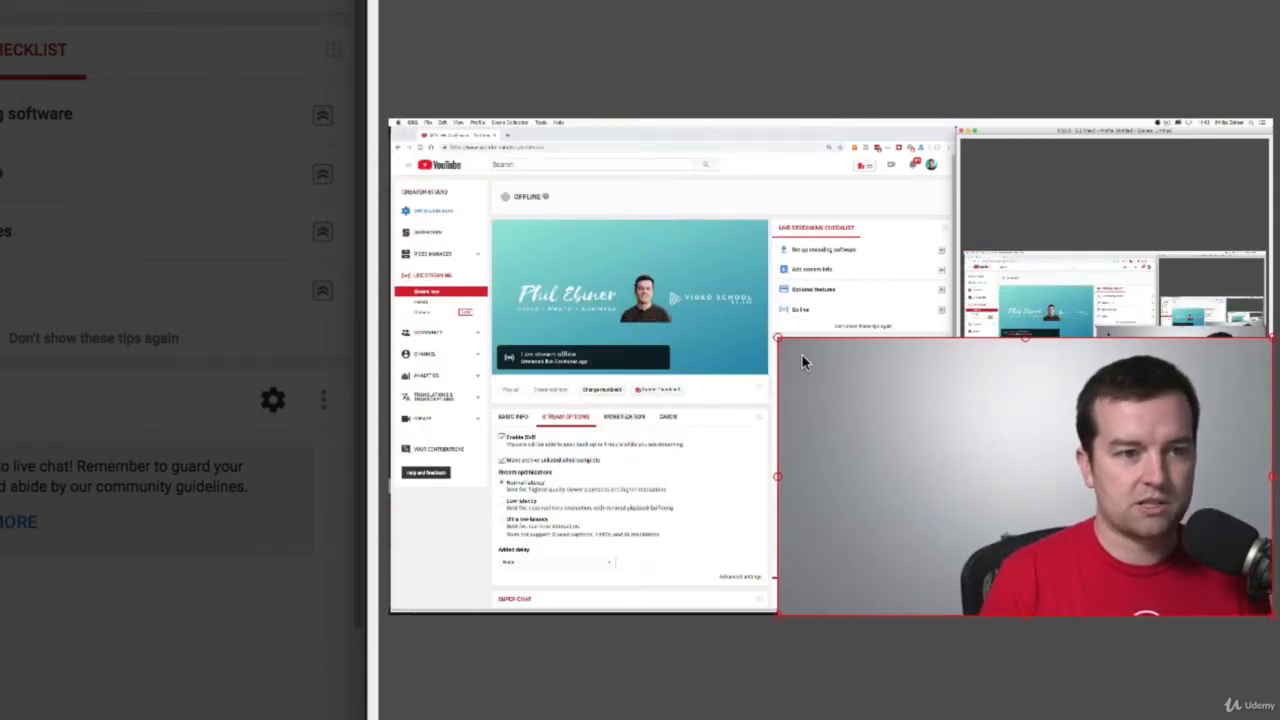
{"action": "left_click_drag", "start_coordinate": [783, 342], "coordinate": [837, 356]}
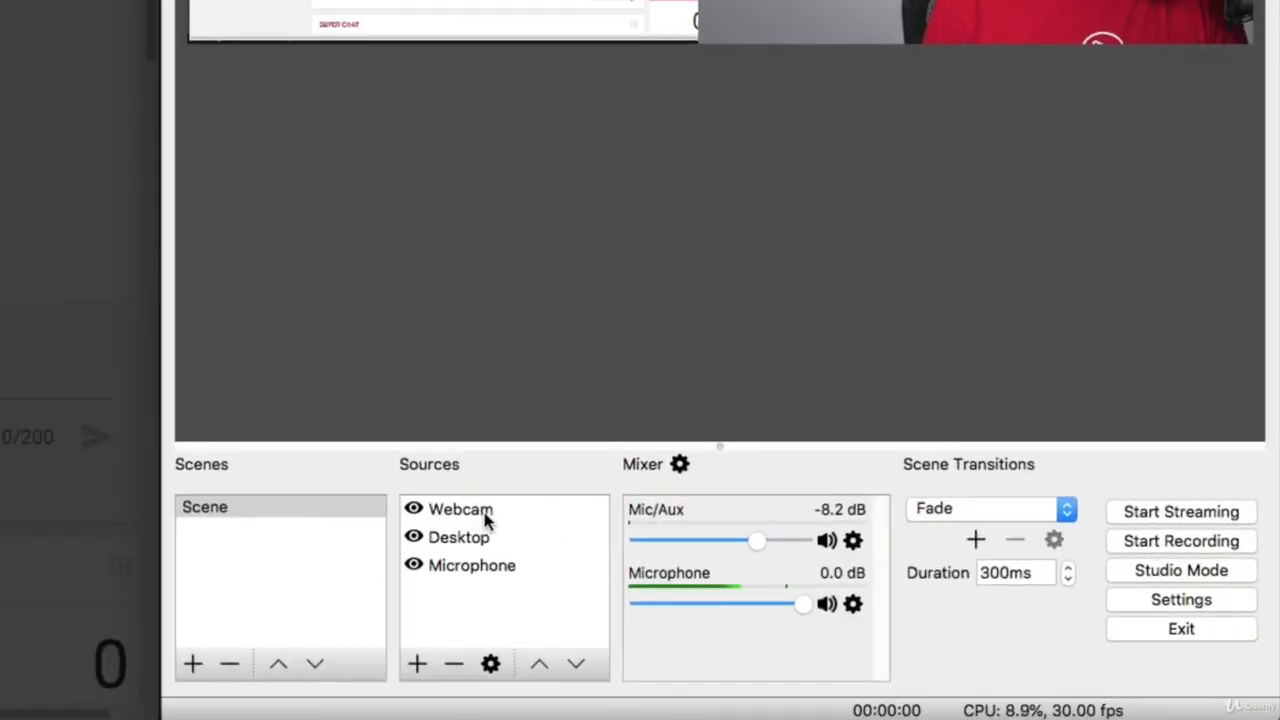
{"action": "left_click", "coordinate": [458, 540]}
{"action": "left_click", "coordinate": [487, 576]}
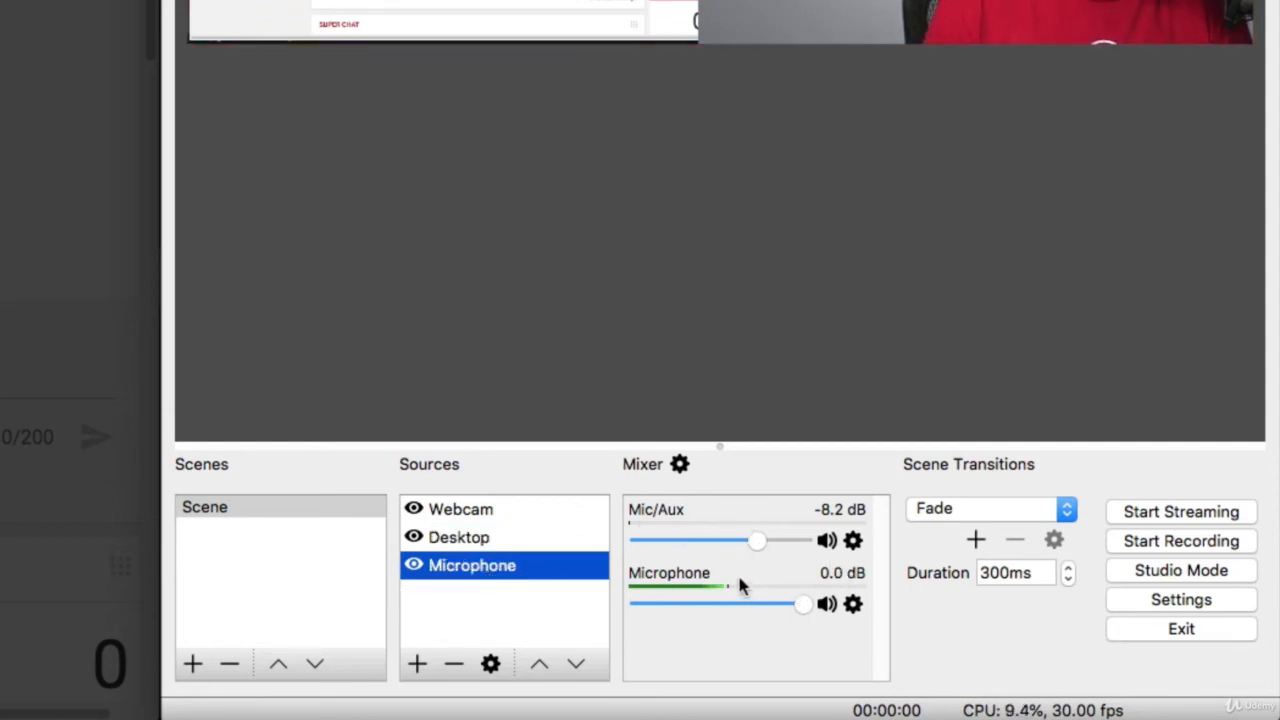
{"action": "left_click", "coordinate": [227, 508]}
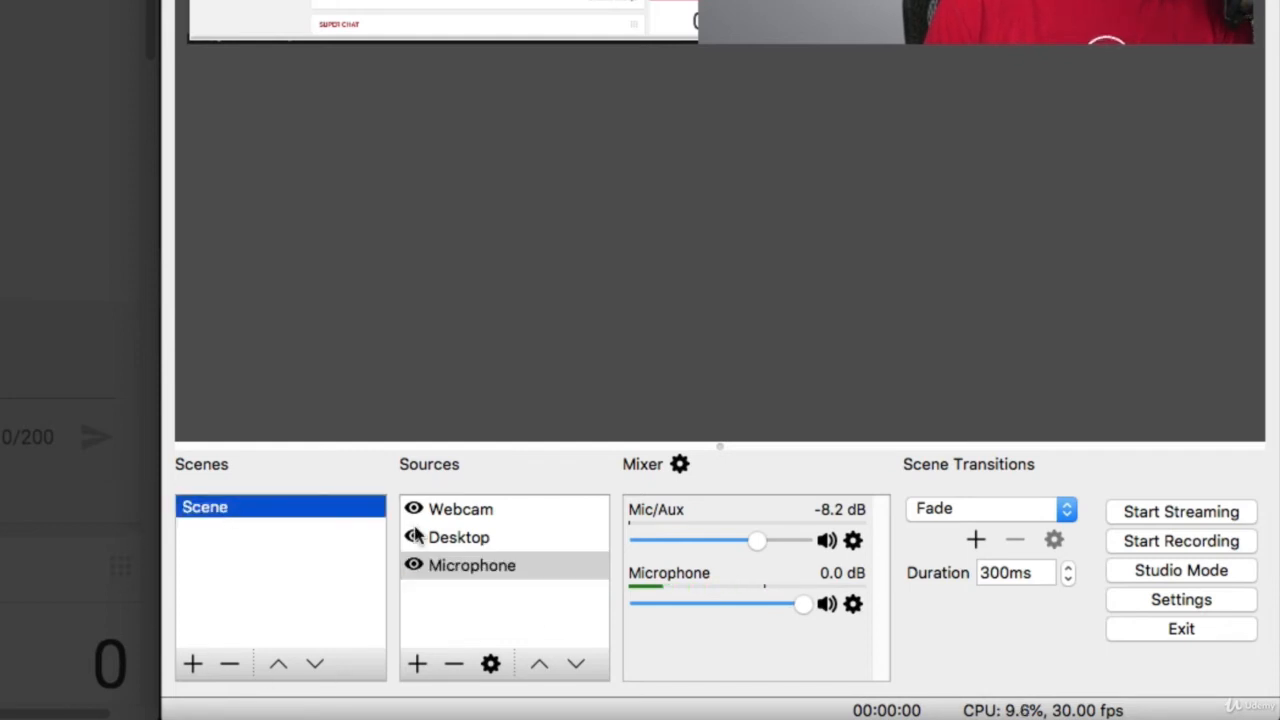
Create a new scene named Scene 2 - Talking Head.
{"action": "left_click", "coordinate": [193, 664]}
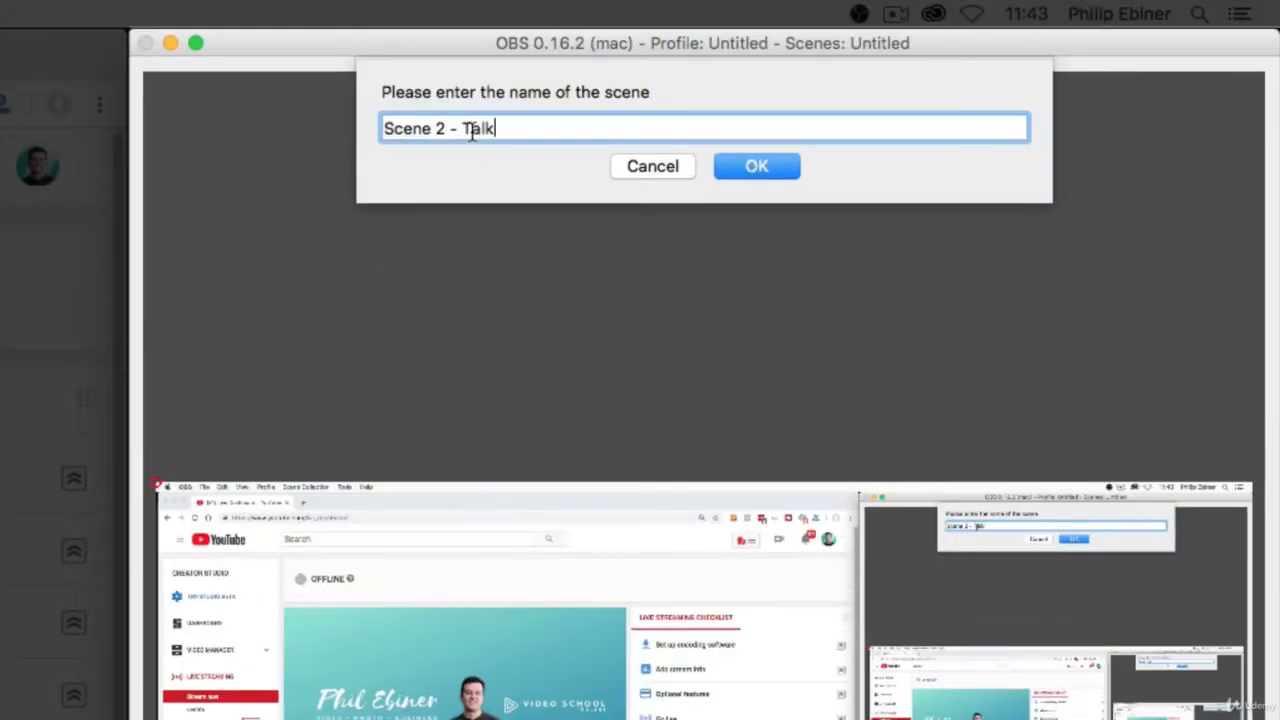
{"action": "type", "text": "Head"}
{"action": "key", "text": "Return"}
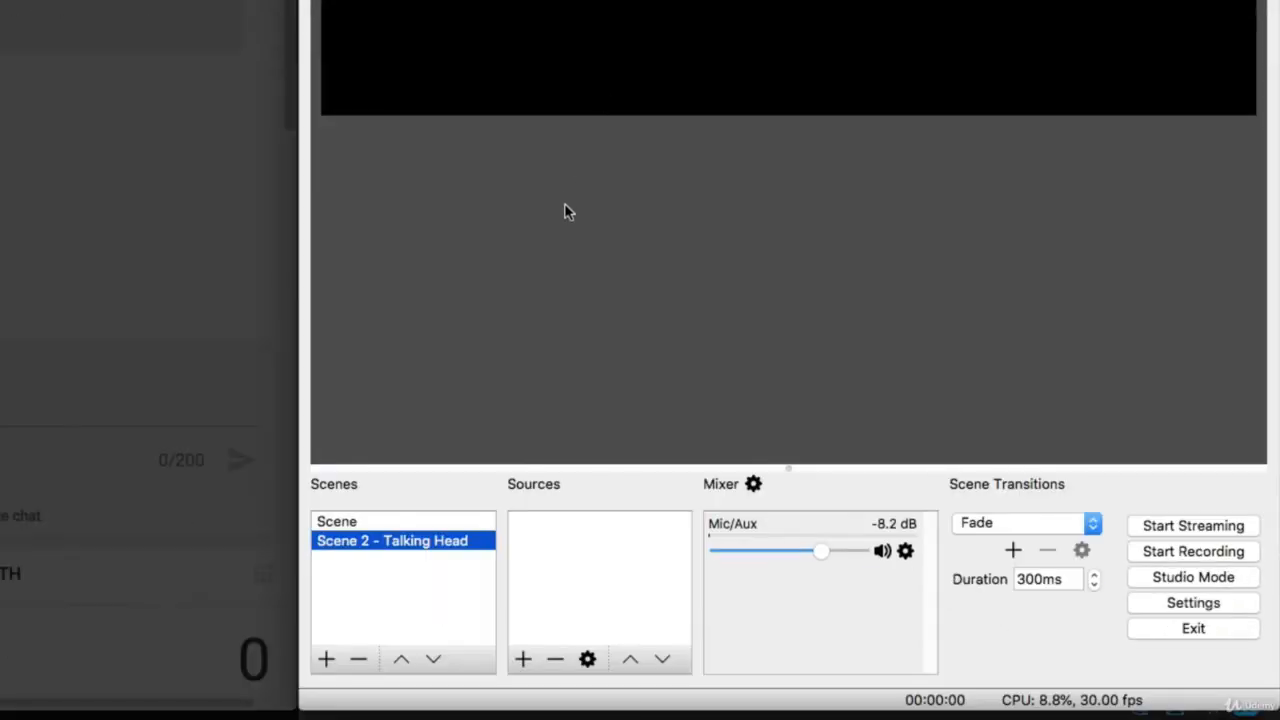
Add a Video Capture Device source to the Talking Head scene, using the CamTwist device with the 1280x720 preset.
{"action": "left_click", "coordinate": [522, 660]}
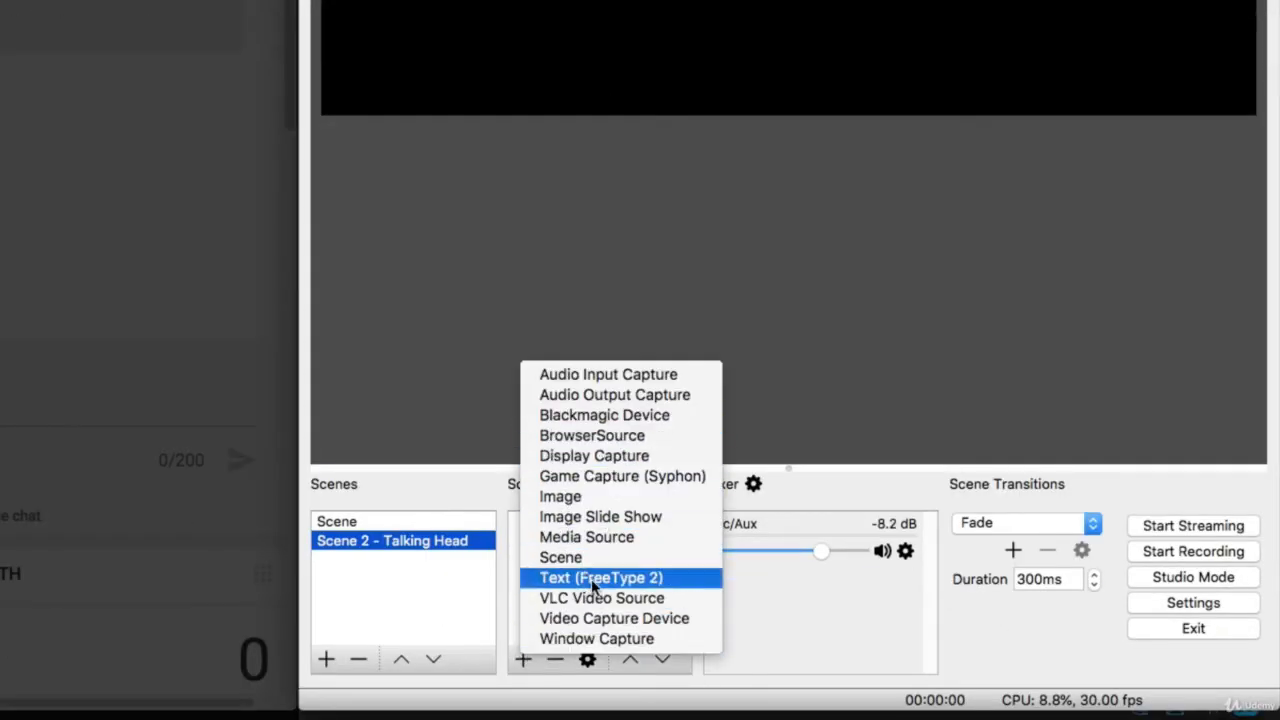
{"action": "left_click", "coordinate": [613, 618]}
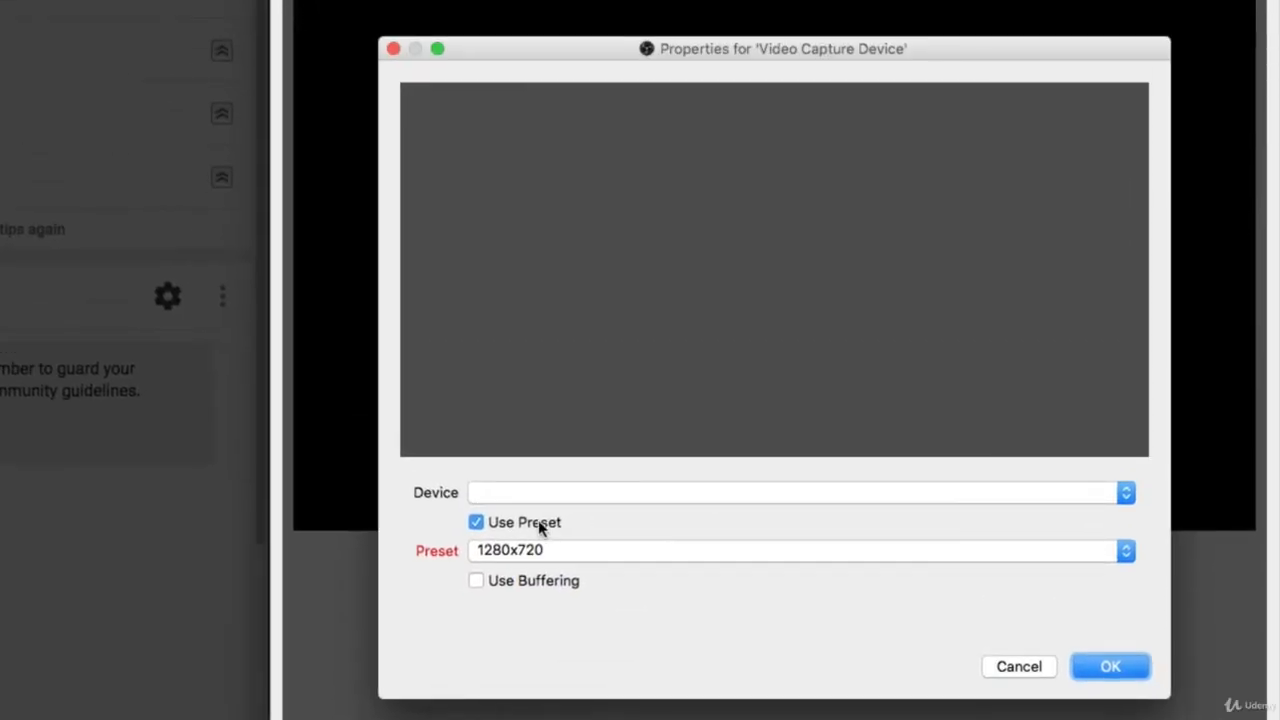
{"action": "left_click", "coordinate": [522, 494]}
{"action": "left_click", "coordinate": [520, 511]}
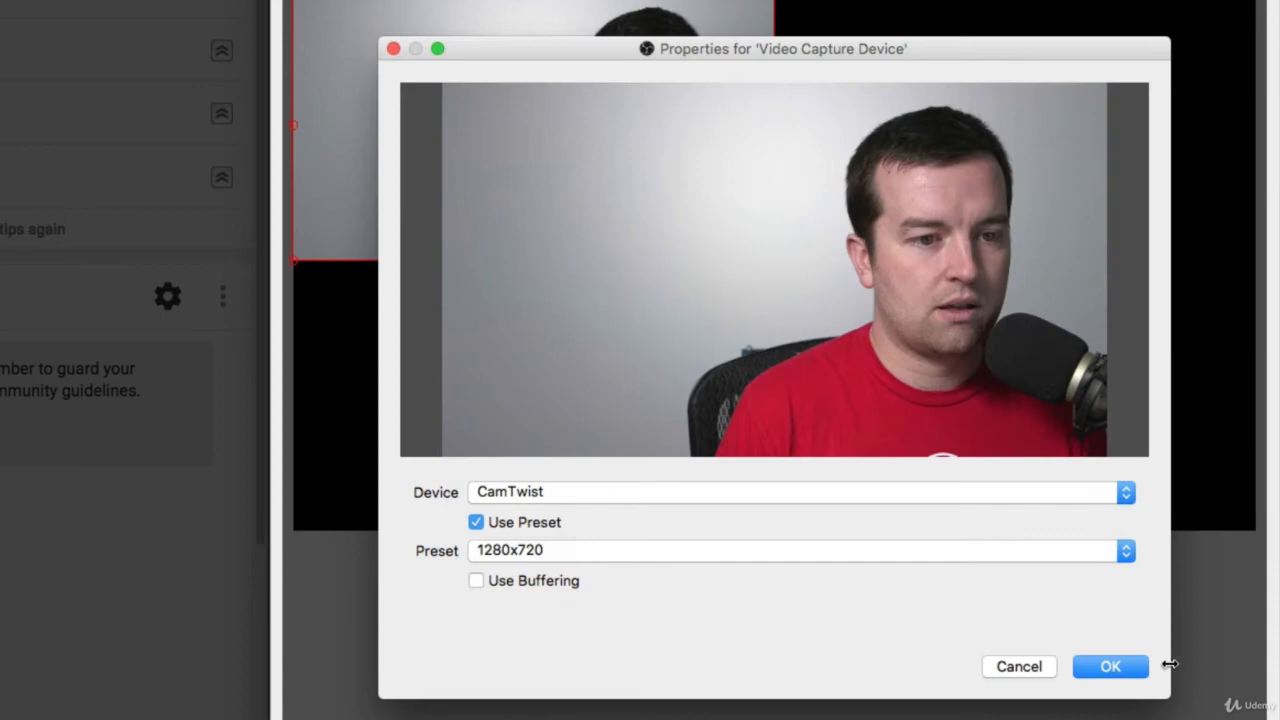
{"action": "left_click", "coordinate": [1110, 667]}
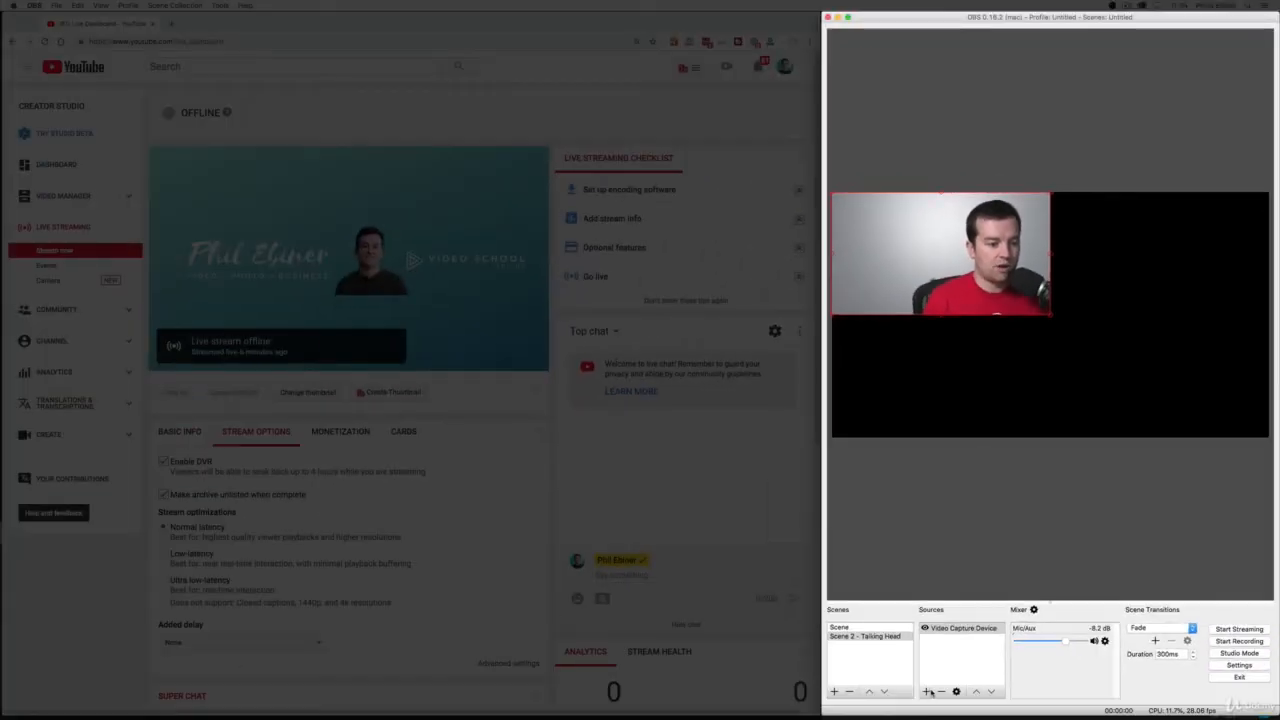
Add an Audio Input Capture source with its default name to the Talking Head scene and choose its input device.
{"action": "left_click", "coordinate": [928, 691]}
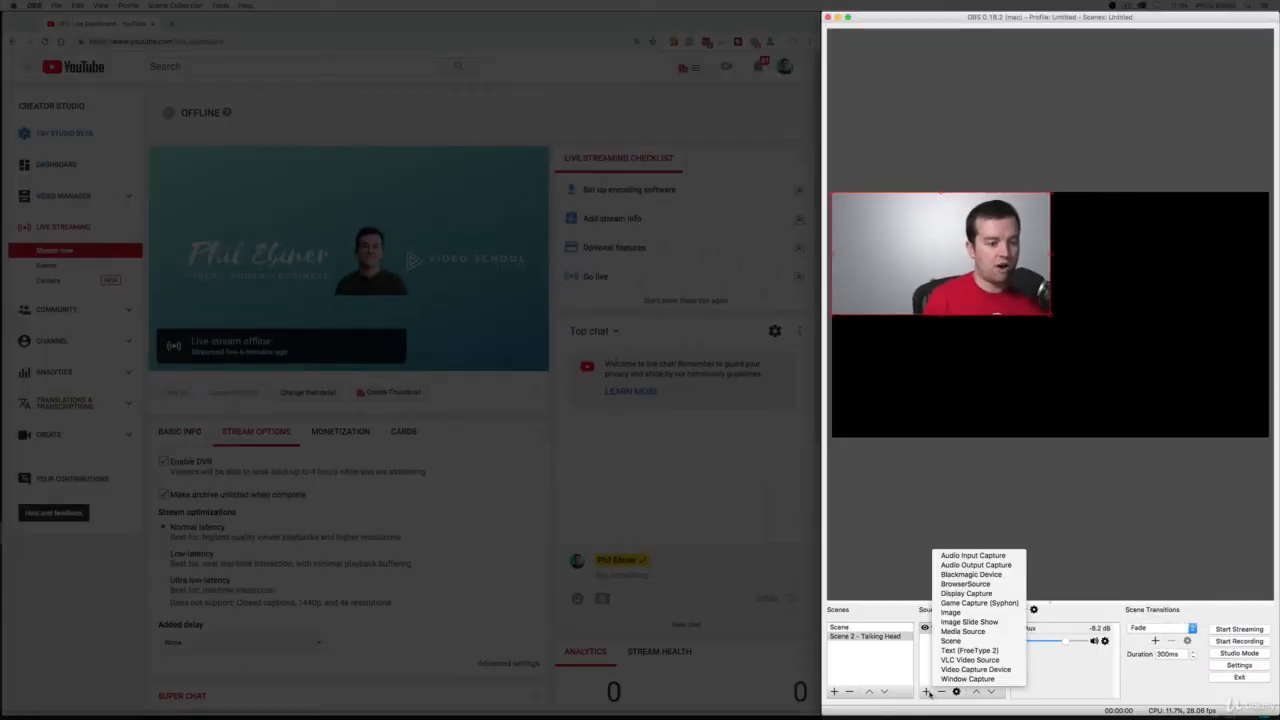
{"action": "left_click", "coordinate": [975, 556]}
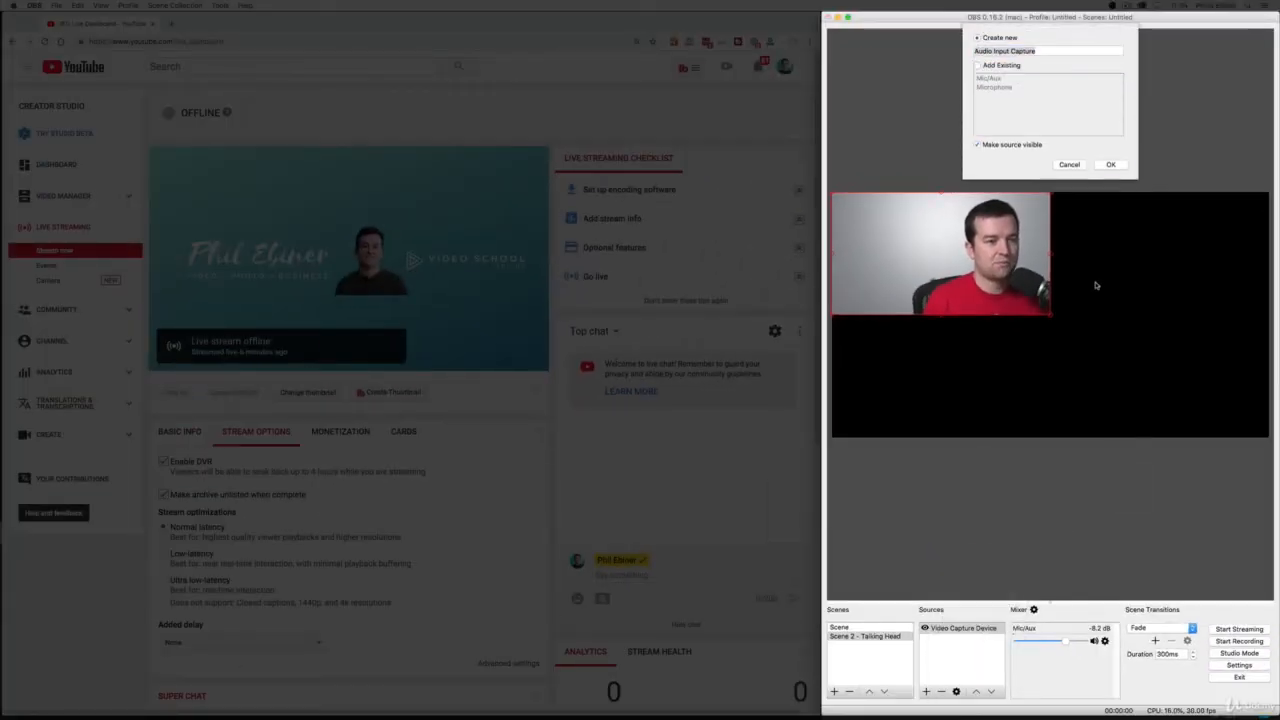
{"action": "left_click", "coordinate": [1110, 164]}
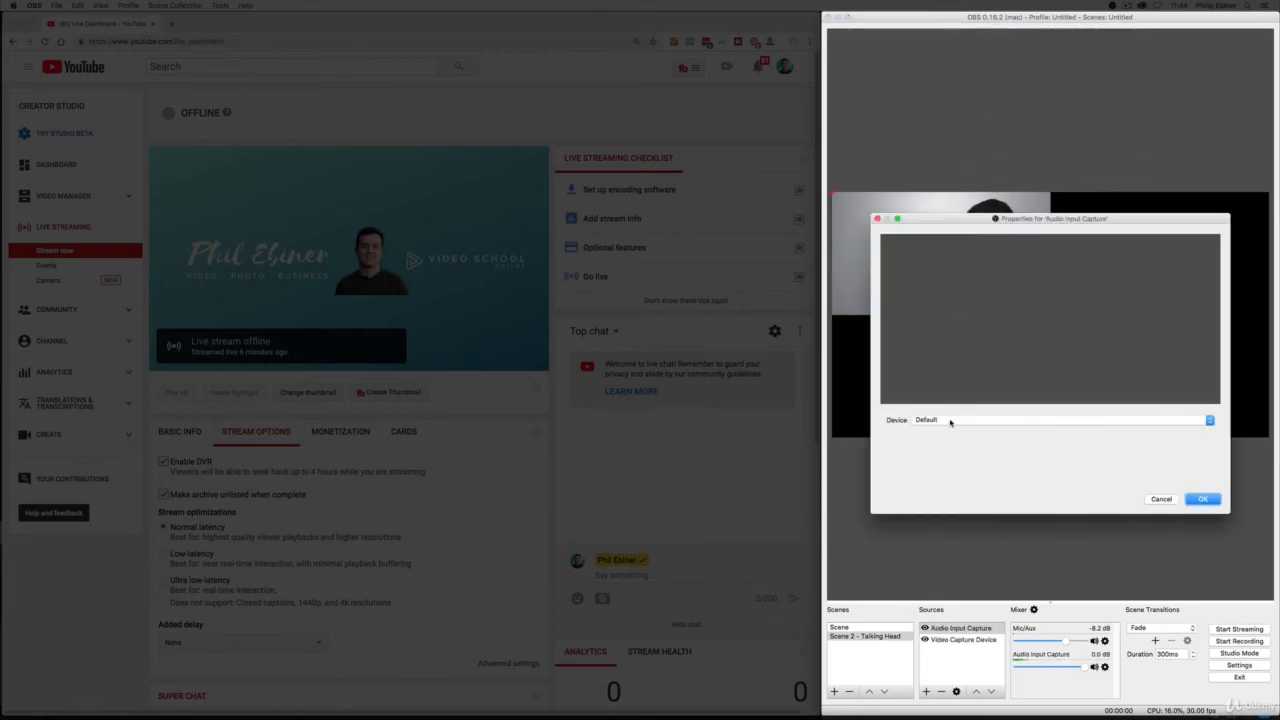
{"action": "left_click", "coordinate": [949, 421]}
{"action": "left_click", "coordinate": [945, 442]}
{"action": "left_click", "coordinate": [1203, 499]}
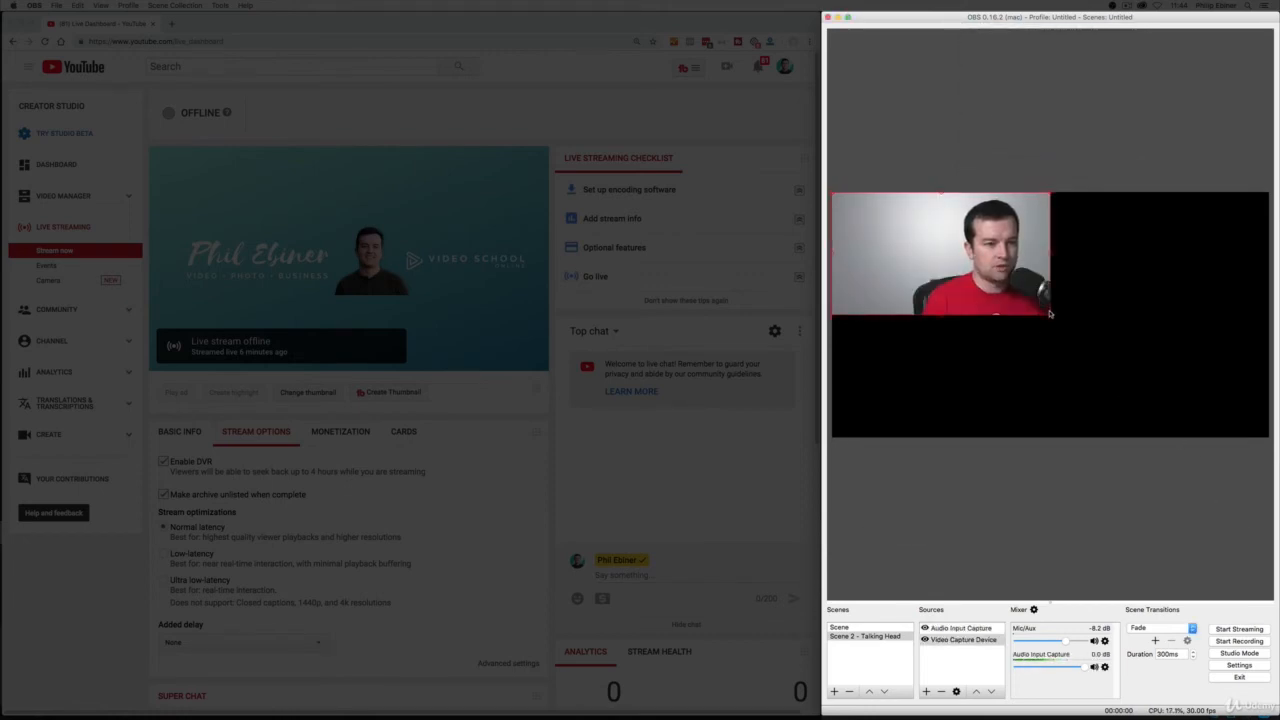
Enlarge the webcam picture in the Talking Head scene to fill the whole canvas.
{"action": "left_click_drag", "start_coordinate": [1048, 316], "coordinate": [1267, 437]}
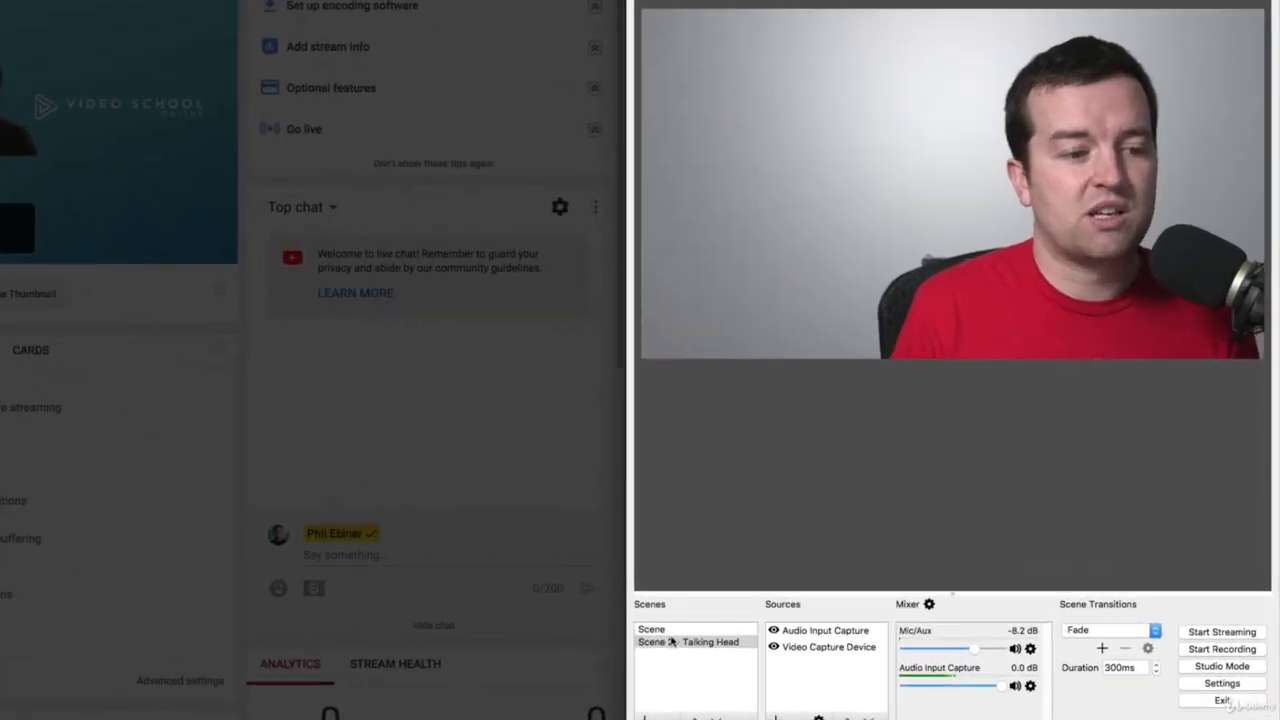
Preview the transition between Scene and Scene 2 - Talking Head in both directions, finishing on Scene.
{"action": "left_click", "coordinate": [674, 630]}
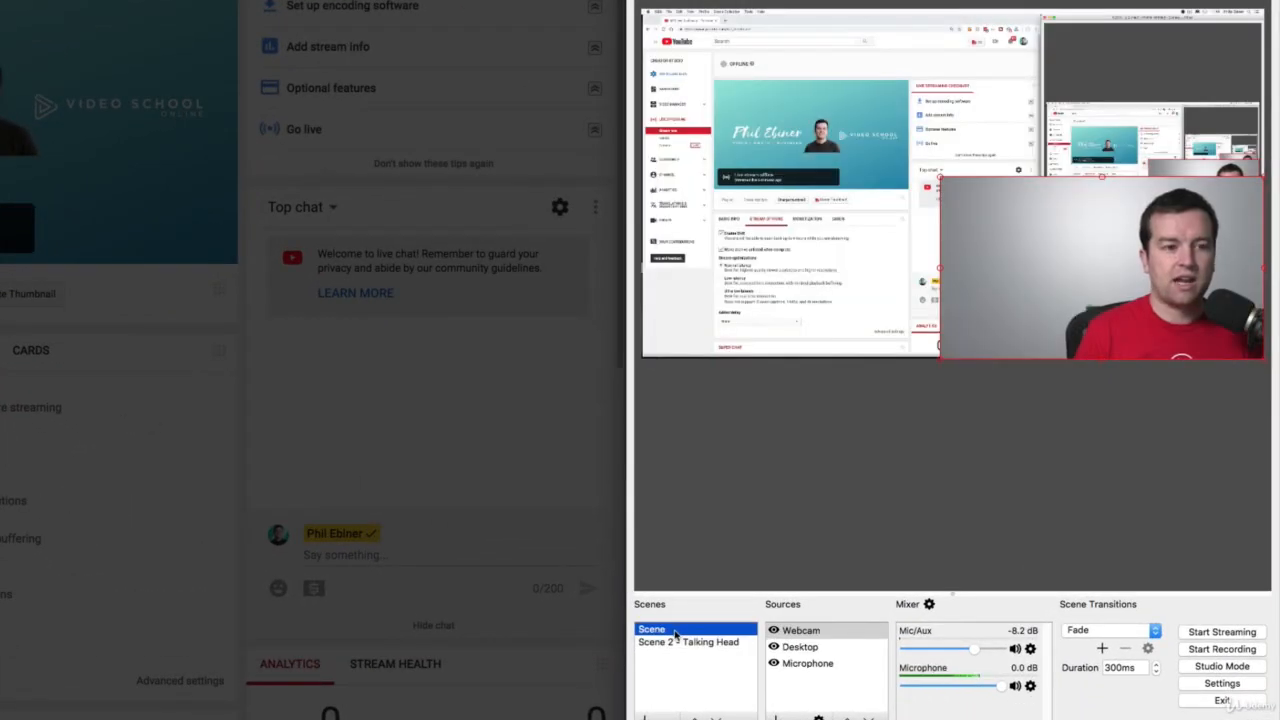
{"action": "left_click", "coordinate": [676, 643]}
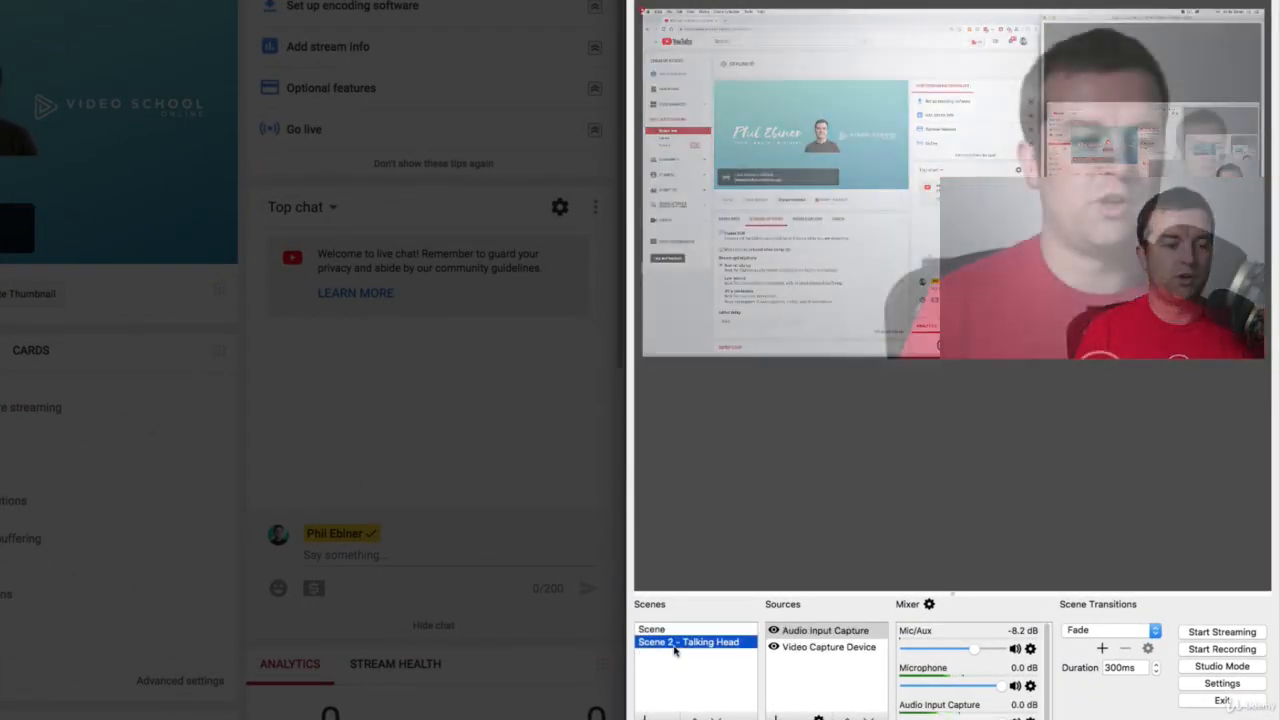
{"action": "left_click", "coordinate": [678, 628]}
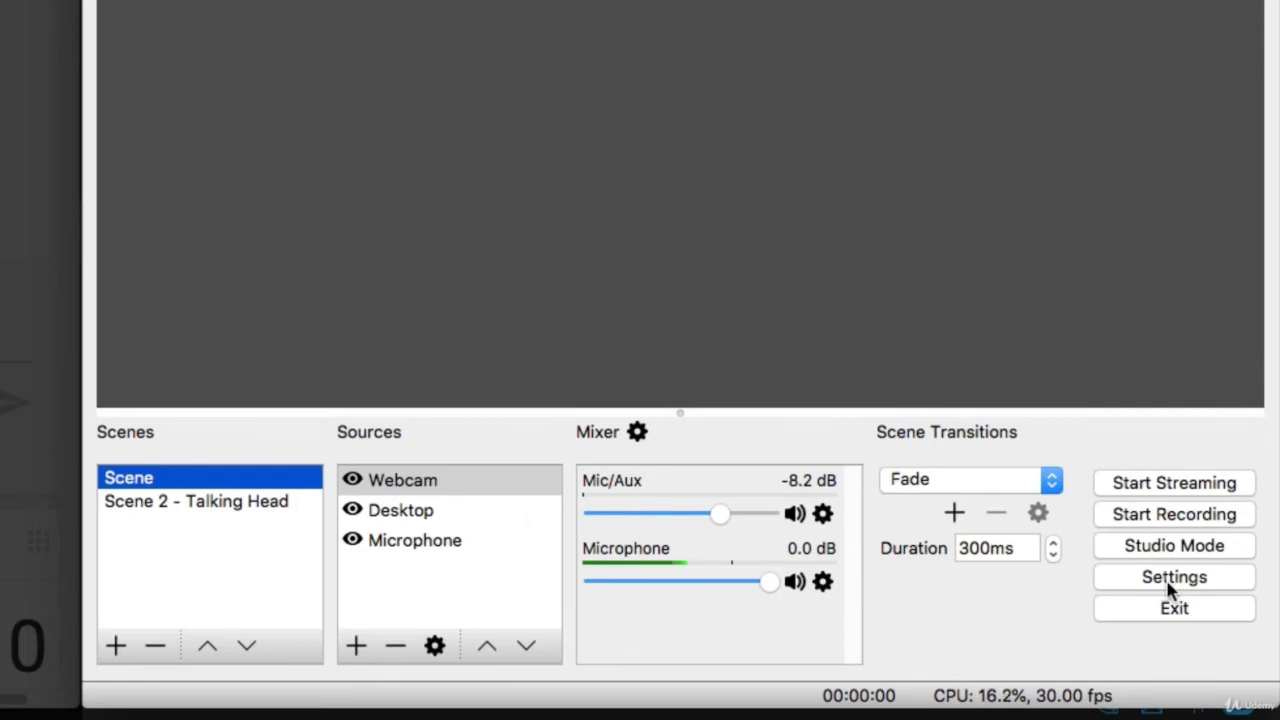
Match the OBS stream settings to YouTube's encoder setup, using server URL rtmp://a.rtmp.youtube.com/live2 and the copied stream key, and save them.
{"action": "left_click", "coordinate": [1172, 578]}
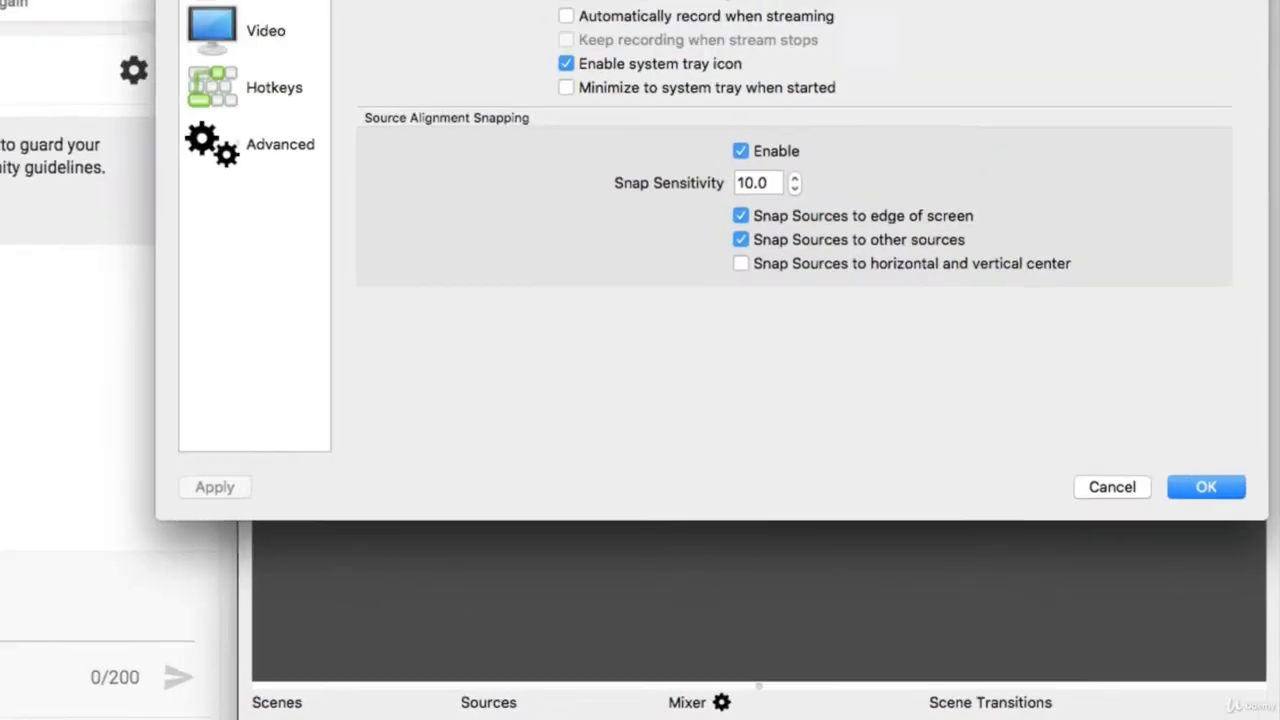
{"action": "left_click", "coordinate": [375, 127]}
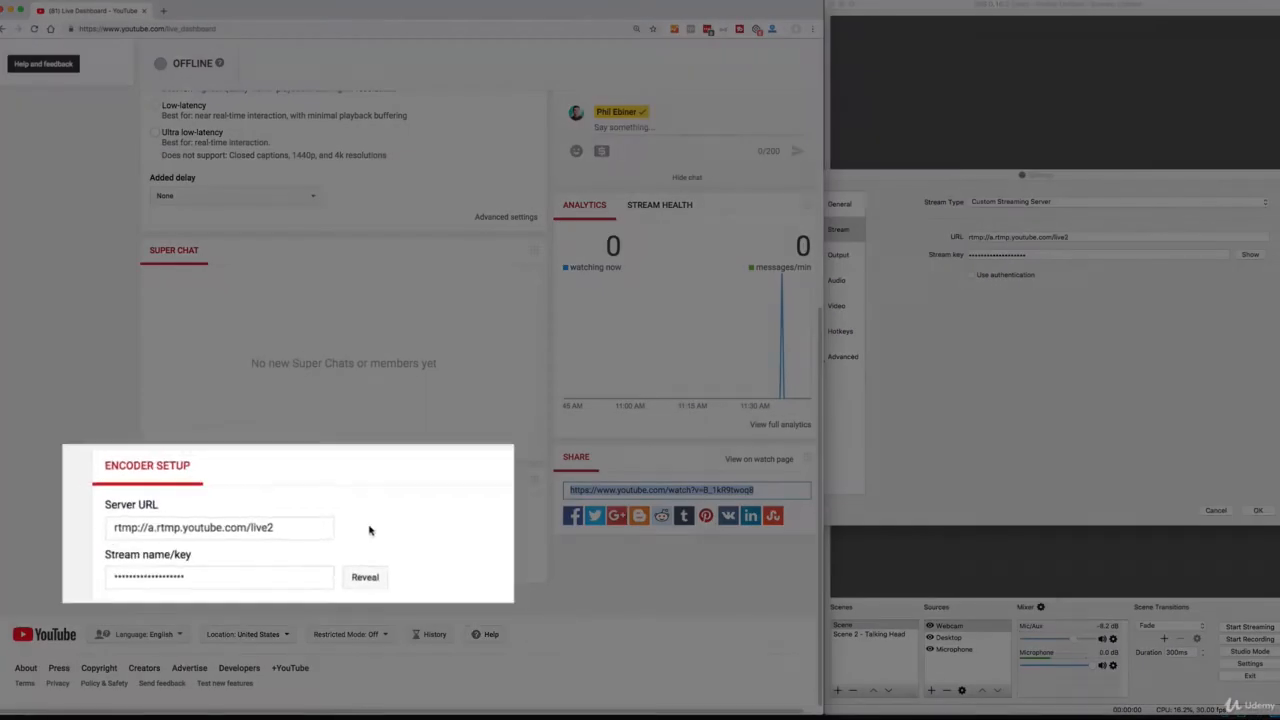
{"action": "left_click", "coordinate": [323, 535]}
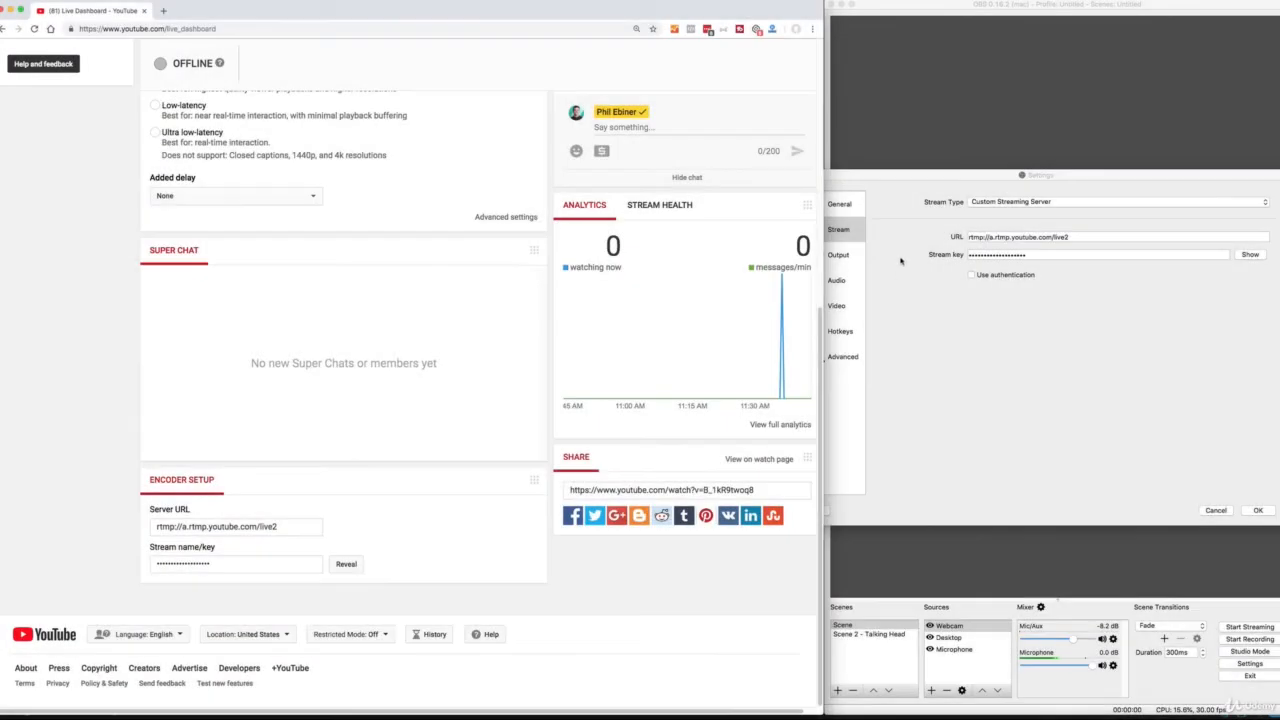
{"action": "left_click", "coordinate": [1003, 256]}
{"action": "left_click_drag", "start_coordinate": [1037, 255], "coordinate": [927, 267]}
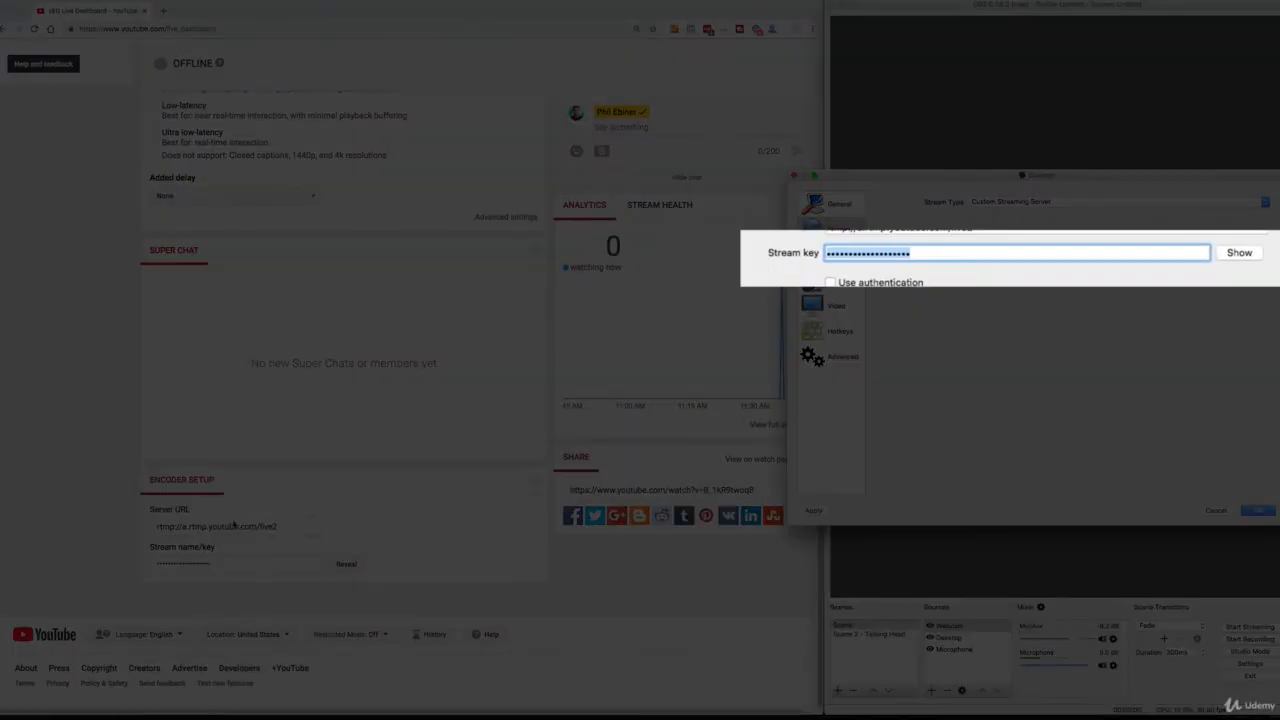
{"action": "left_click", "coordinate": [309, 577]}
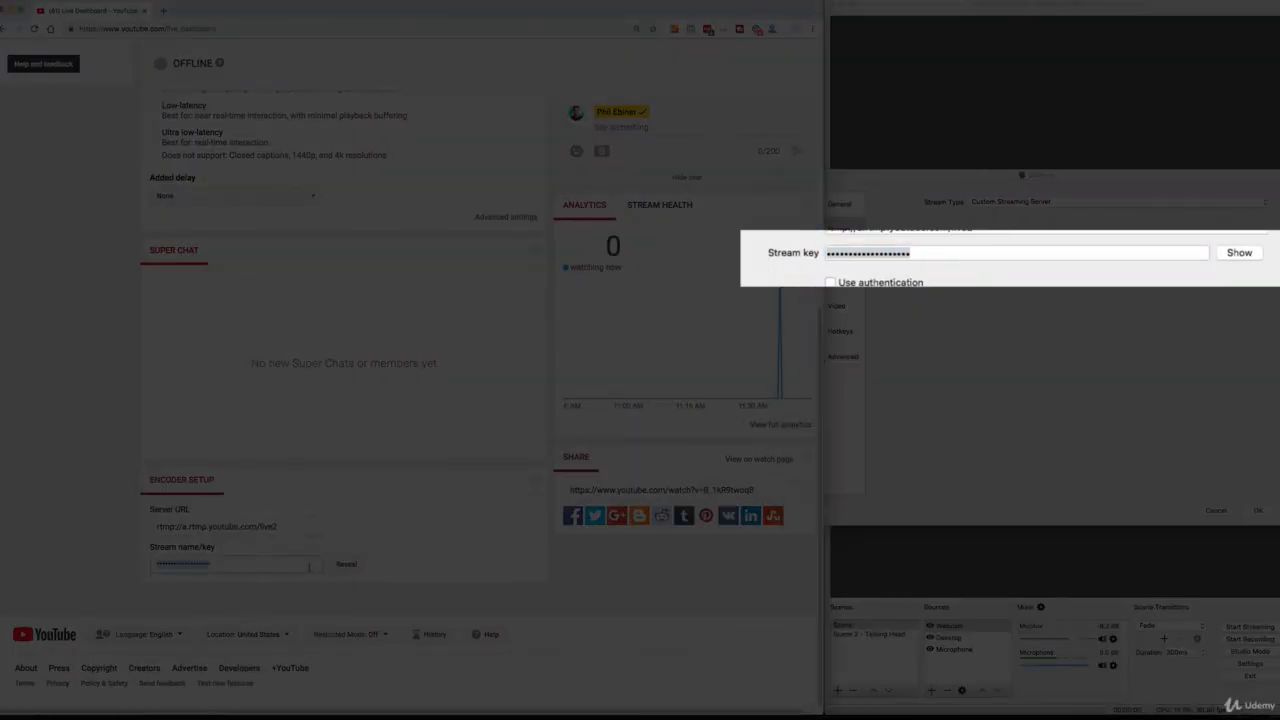
{"action": "left_click", "coordinate": [1065, 266]}
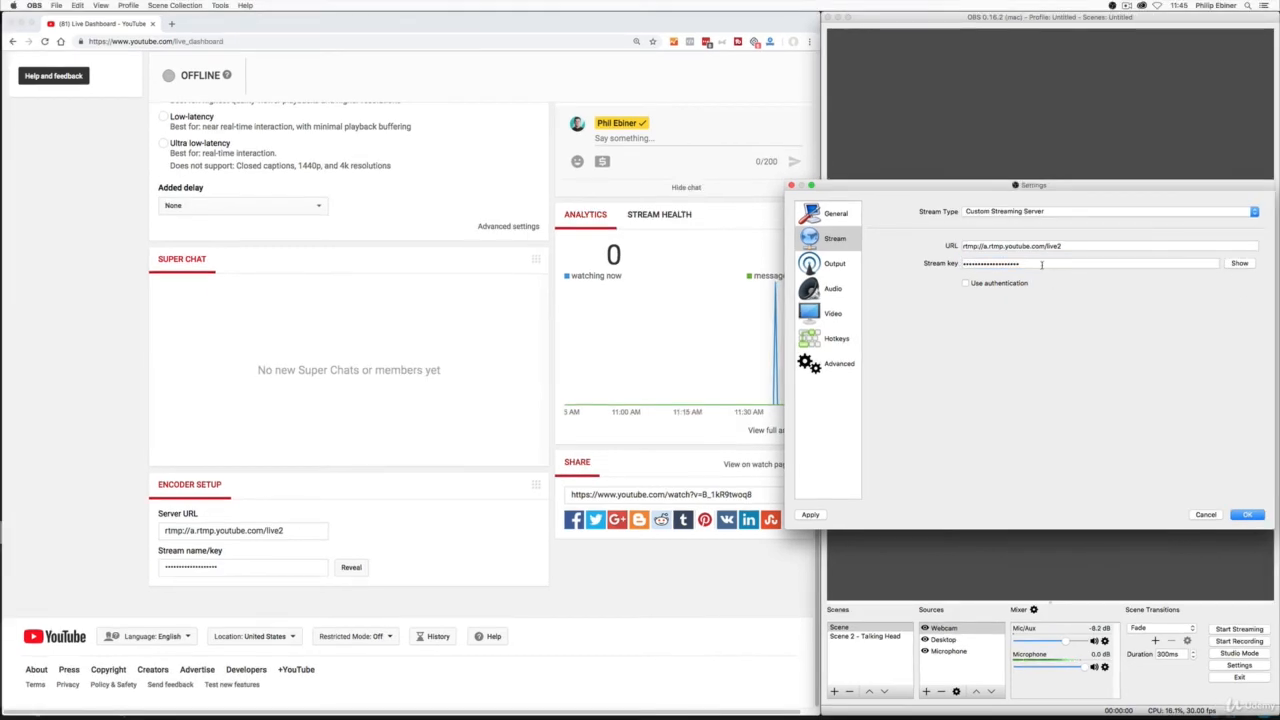
{"action": "left_click", "coordinate": [1250, 514]}
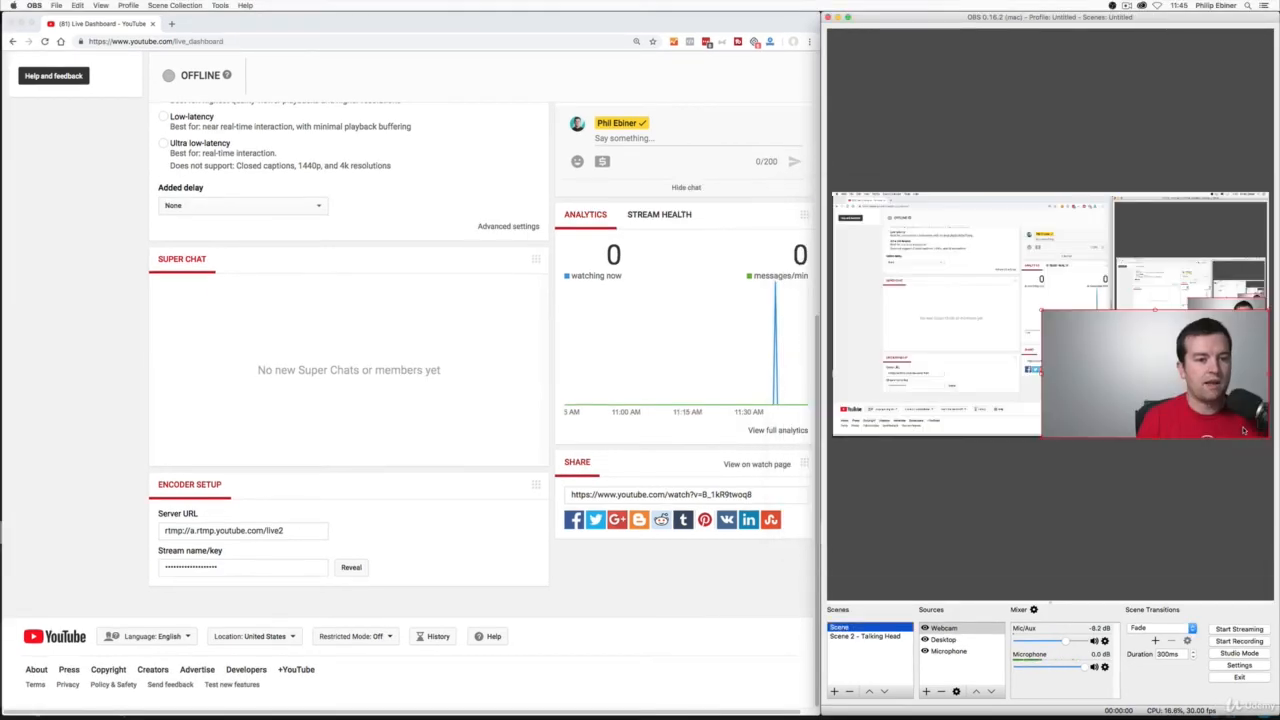
Return to the top of the YouTube live dashboard and start streaming from OBS with Scene 2 - Talking Head active.
{"action": "left_click", "coordinate": [623, 586]}
{"action": "scroll", "coordinate": [630, 575], "scroll_direction": "up", "scroll_amount": 10}
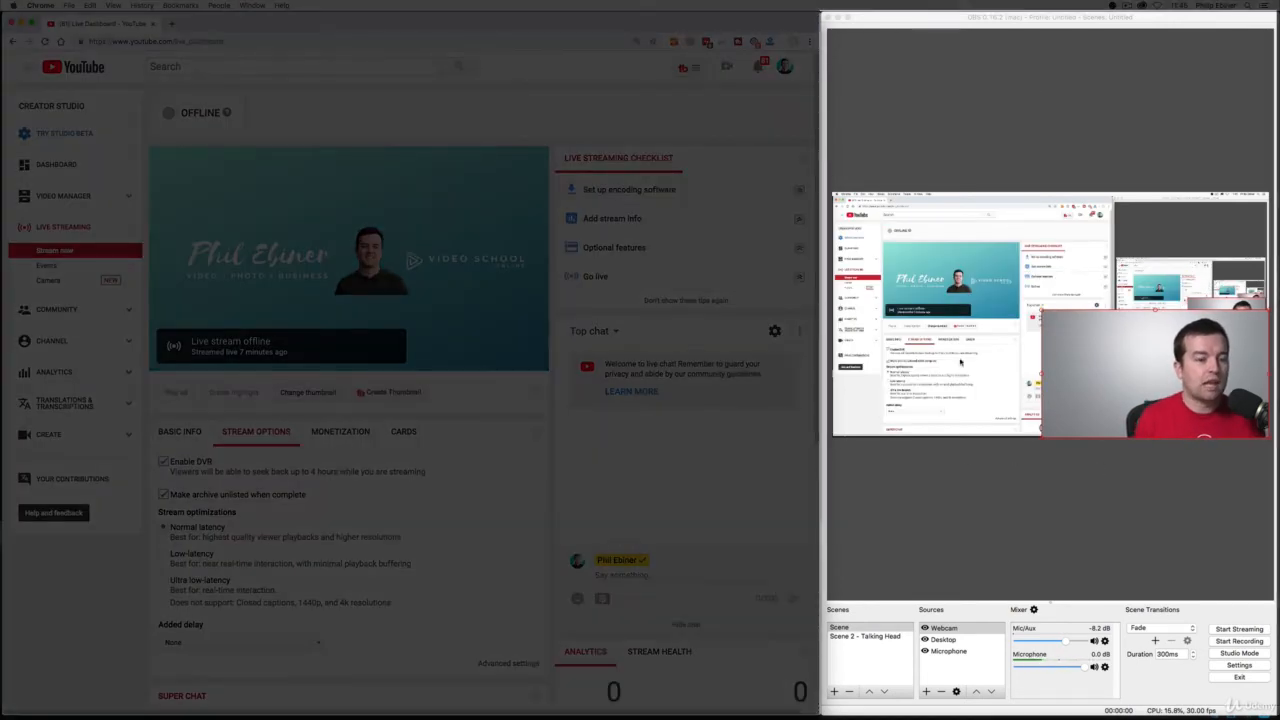
{"action": "left_click", "coordinate": [866, 652]}
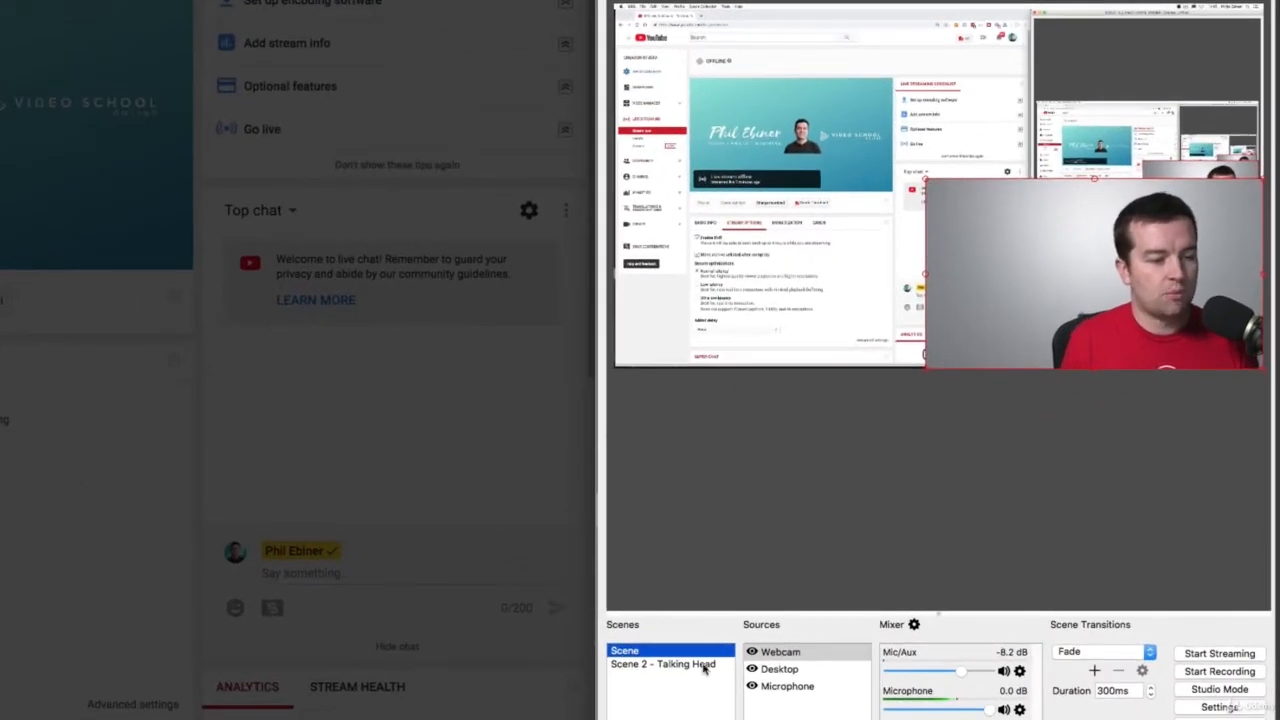
{"action": "left_click", "coordinate": [892, 638]}
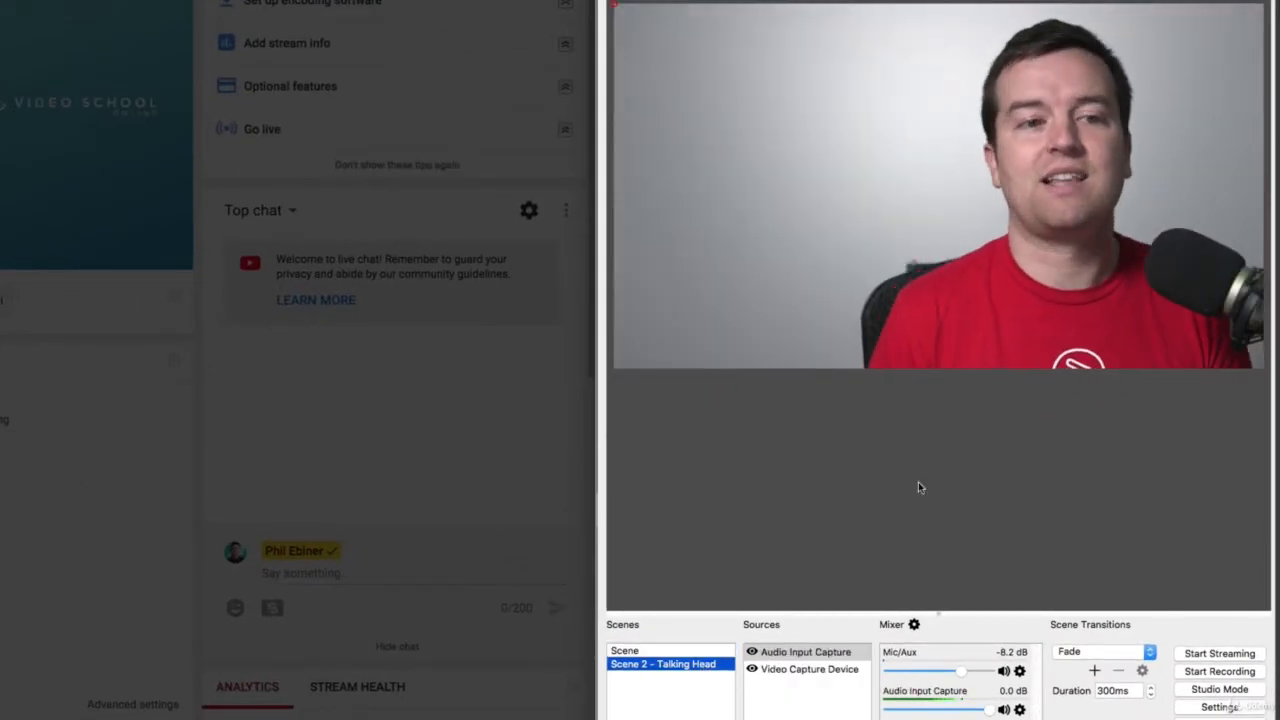
{"action": "left_click", "coordinate": [1219, 653]}
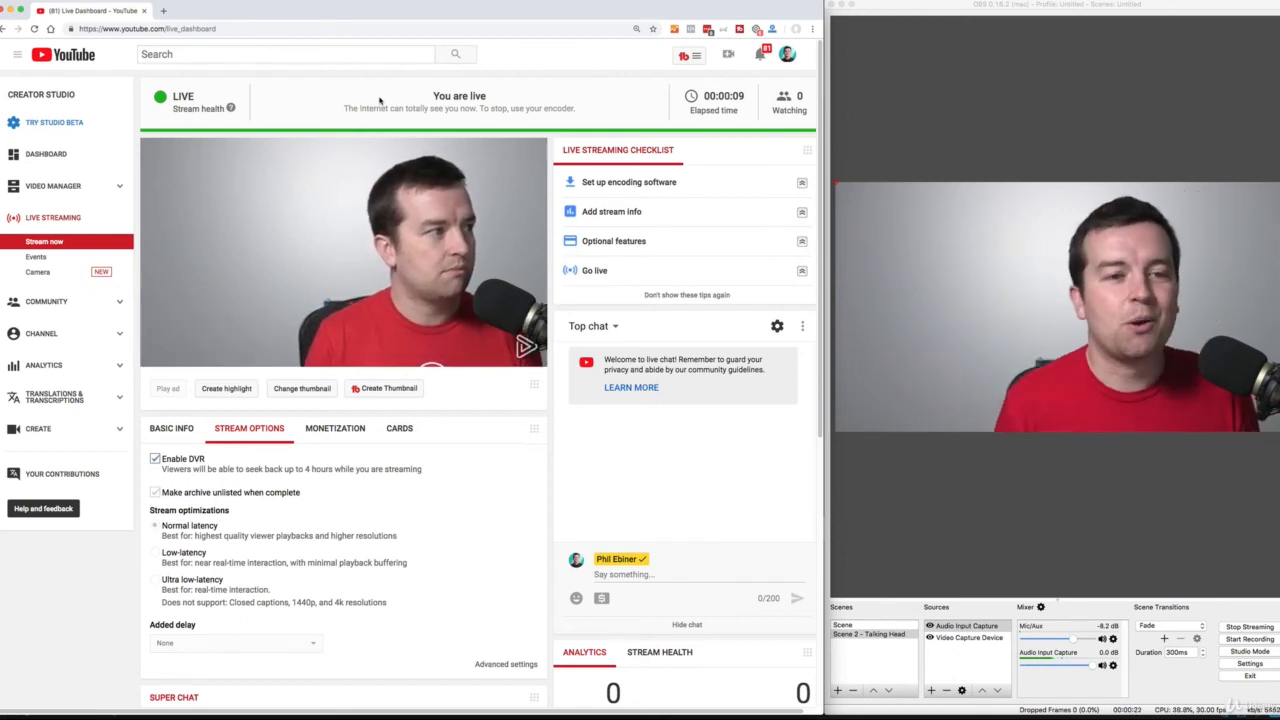
Switch the live broadcast to the desktop-and-webcam Scene, and back to Scene 2 - Talking Head.
{"action": "left_click", "coordinate": [955, 516]}
{"action": "left_click", "coordinate": [862, 626]}
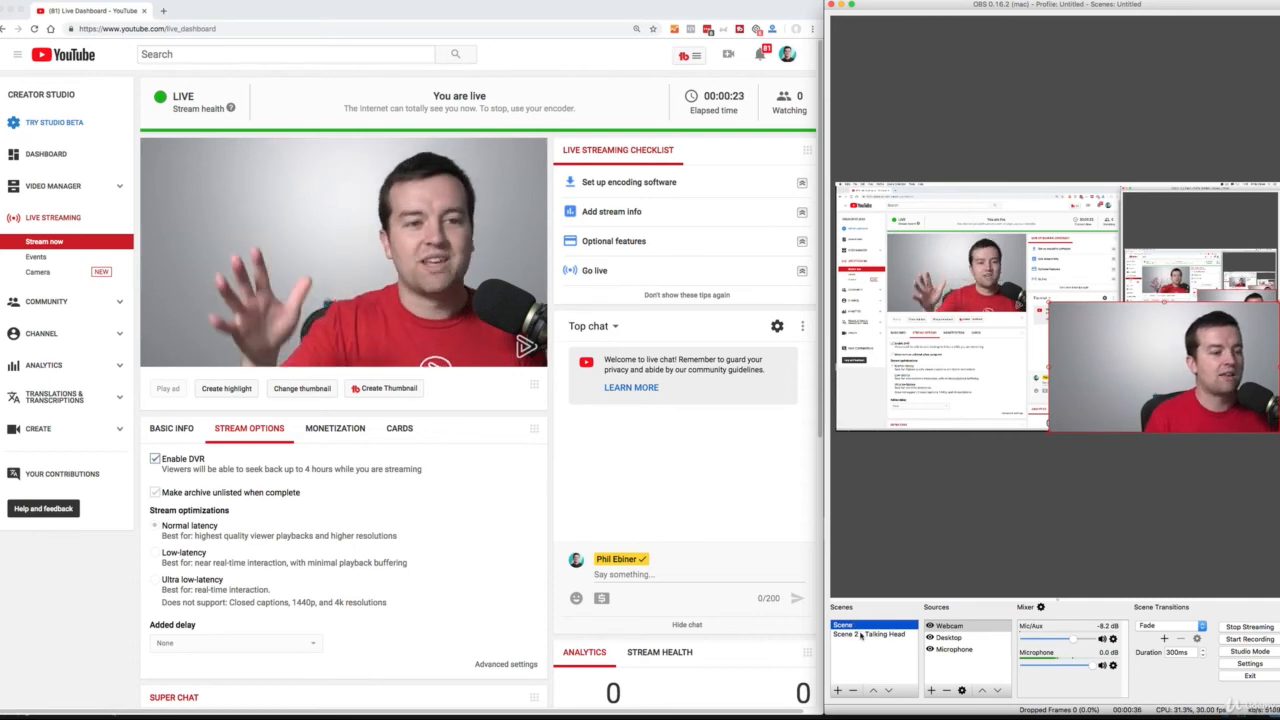
{"action": "left_click", "coordinate": [862, 634]}
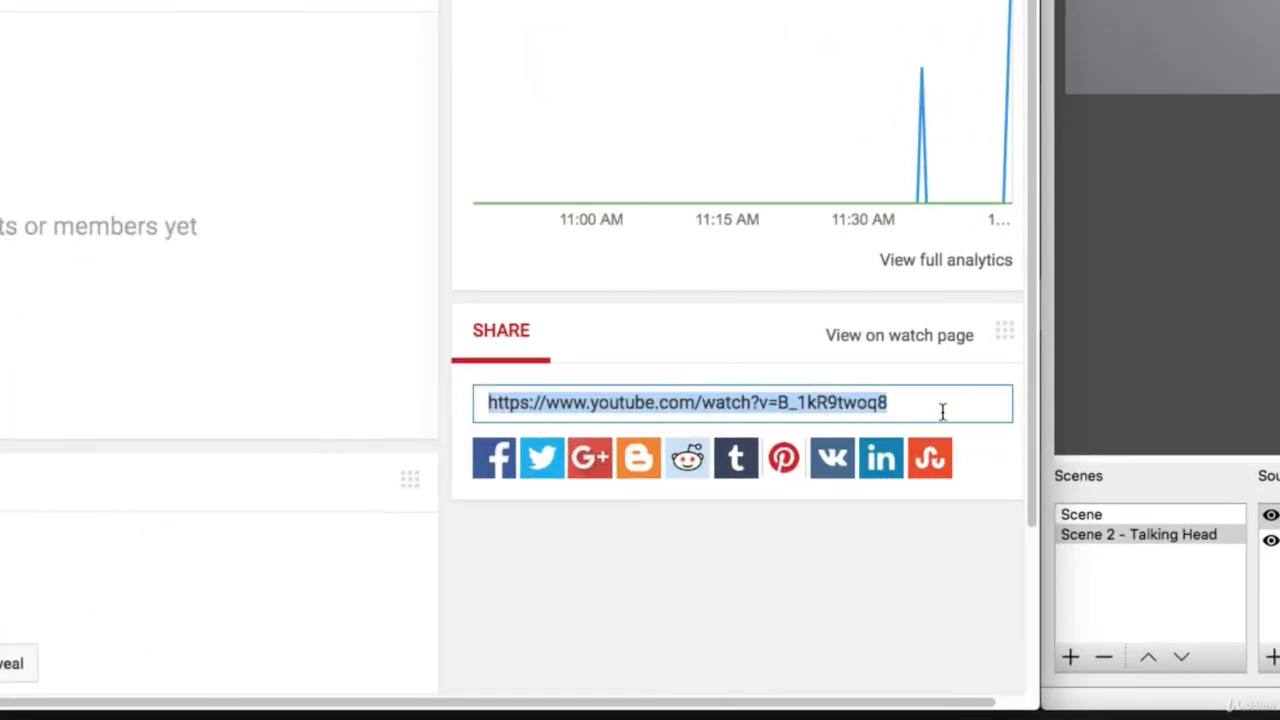
View the stream's public watch page from the share section, close it and return to the top of the live dashboard.
{"action": "left_click", "coordinate": [885, 337]}
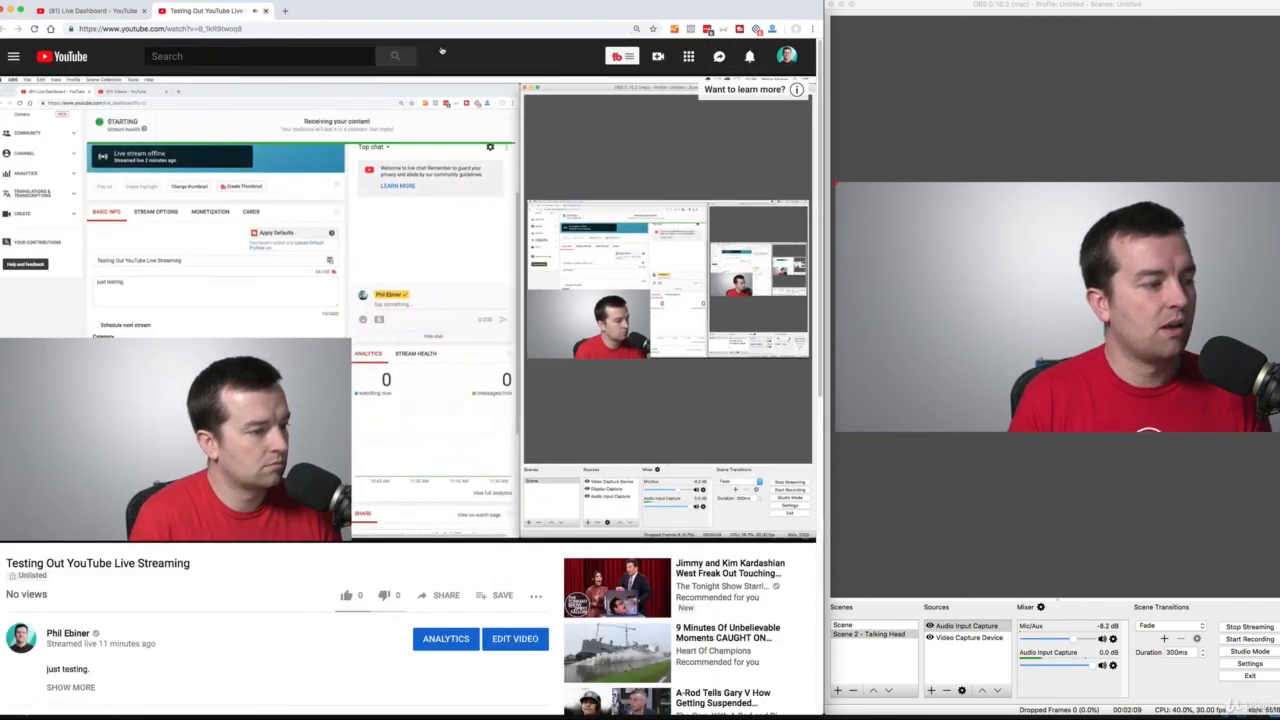
{"action": "key", "text": "super+w"}
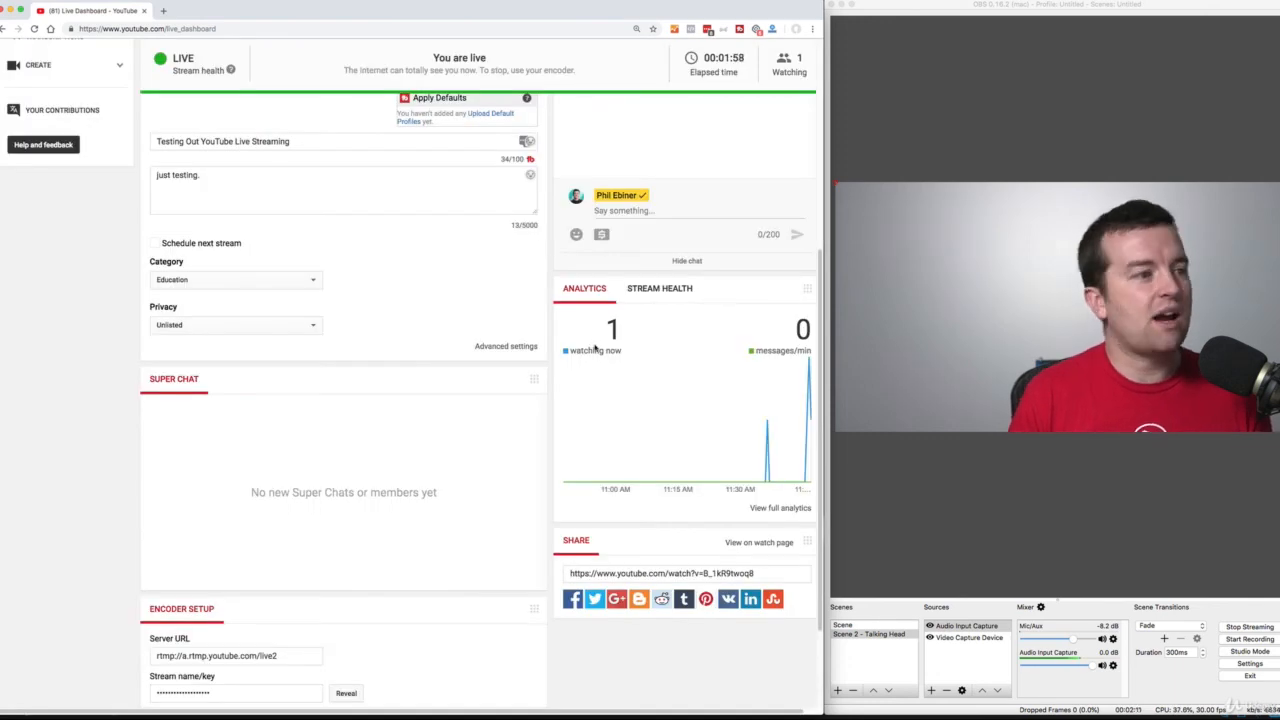
{"action": "scroll", "coordinate": [595, 347], "scroll_direction": "up", "scroll_amount": 5}
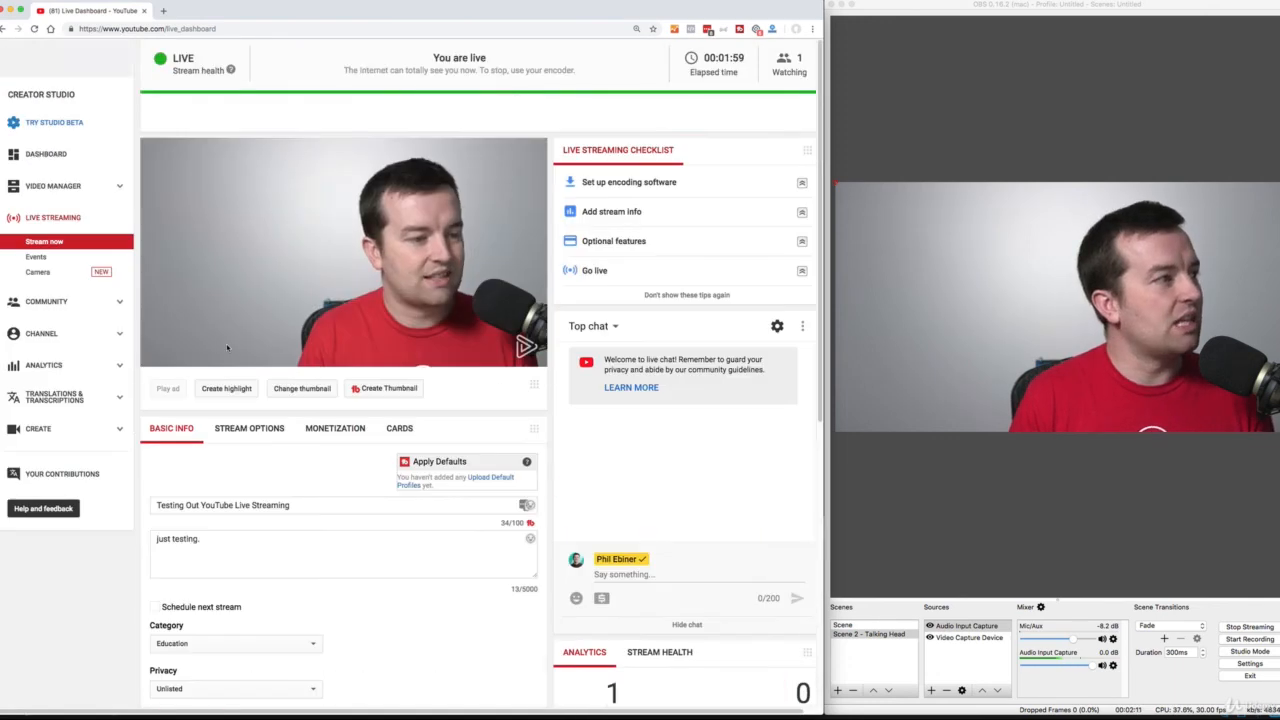
Stop streaming in OBS and highlight the stream status heading on the YouTube dashboard.
{"action": "left_click", "coordinate": [1266, 630]}
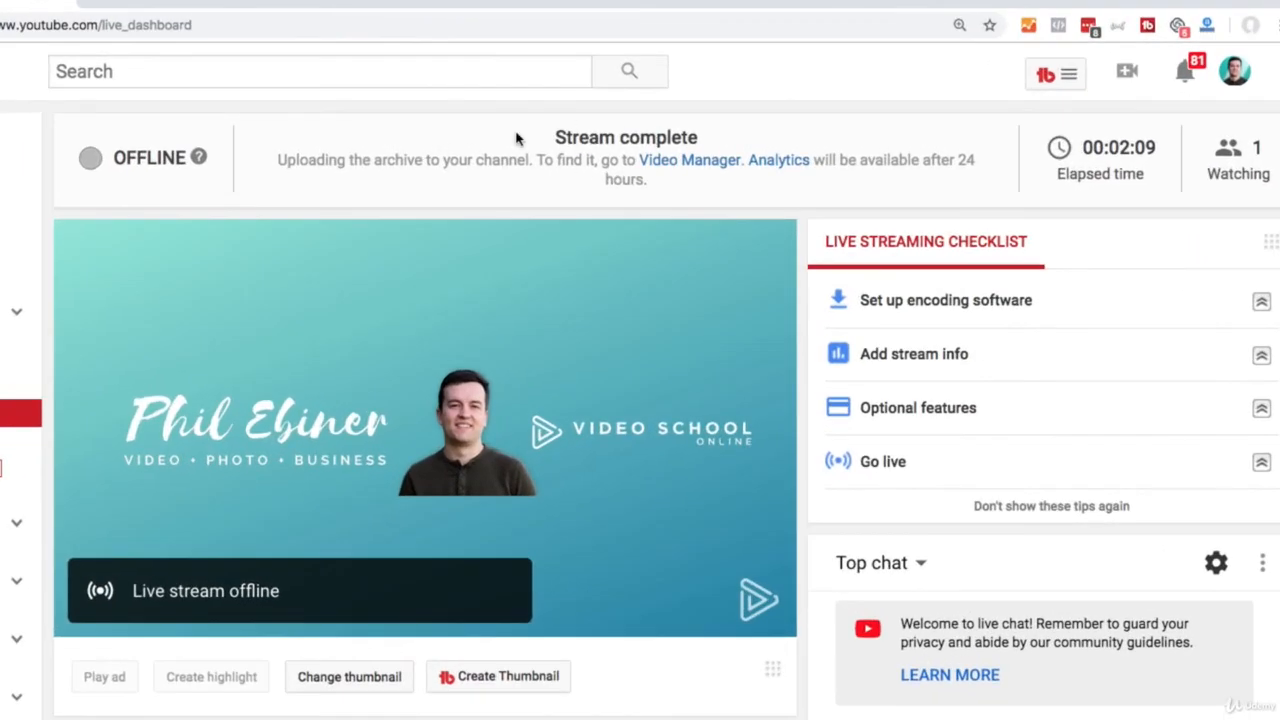
{"action": "left_click_drag", "start_coordinate": [517, 138], "coordinate": [724, 145]}
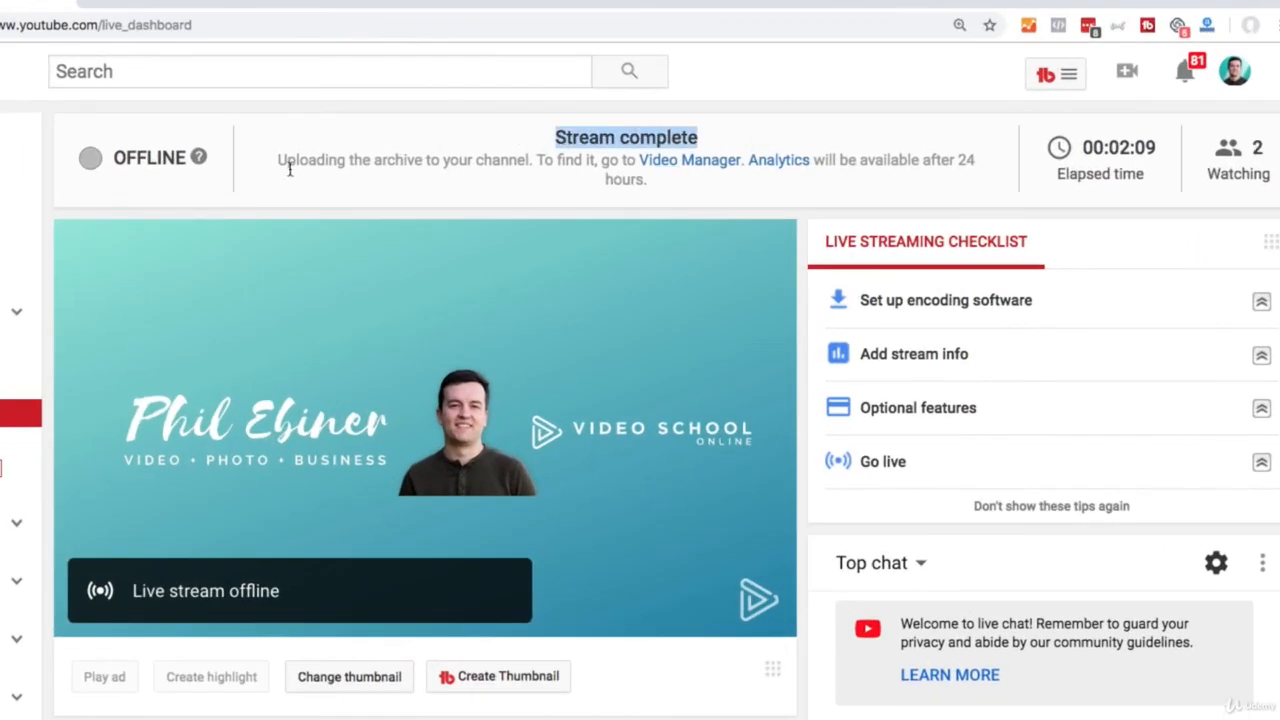